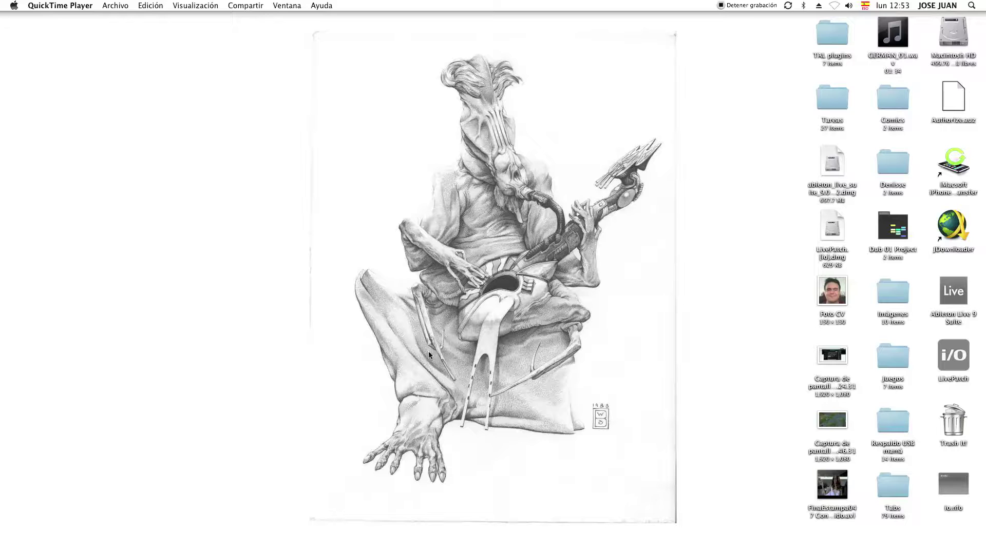
# Check the Mac's system details in About This Mac, then close it
pyautogui.click(11, 7)
pyautogui.click(27, 15)
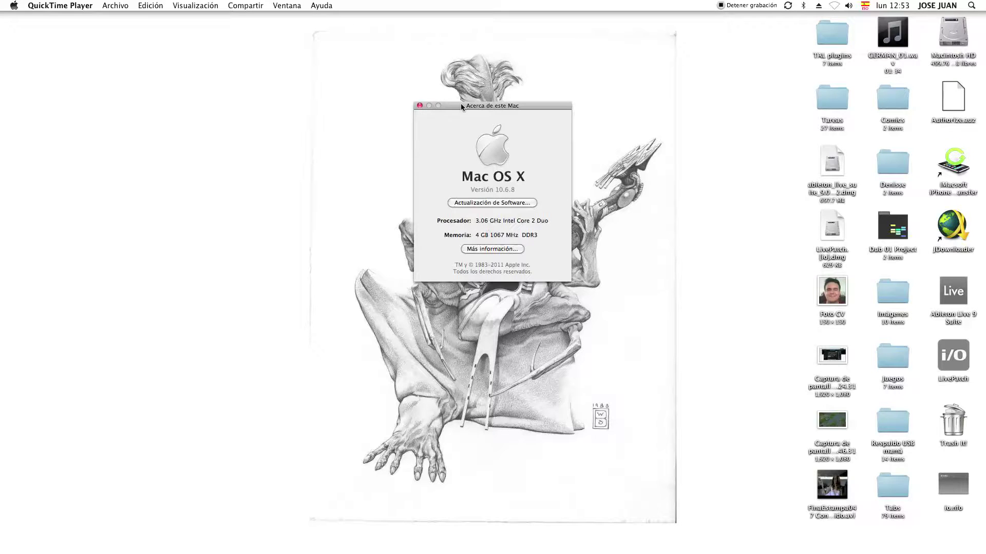
pyautogui.moveTo(461, 107); pyautogui.dragTo(423, 28)
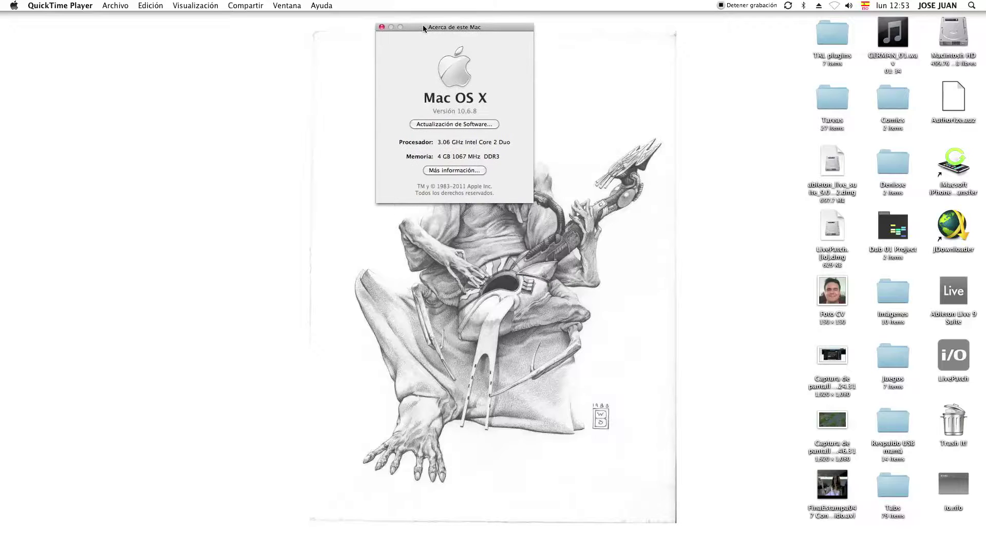
pyautogui.click(381, 28)
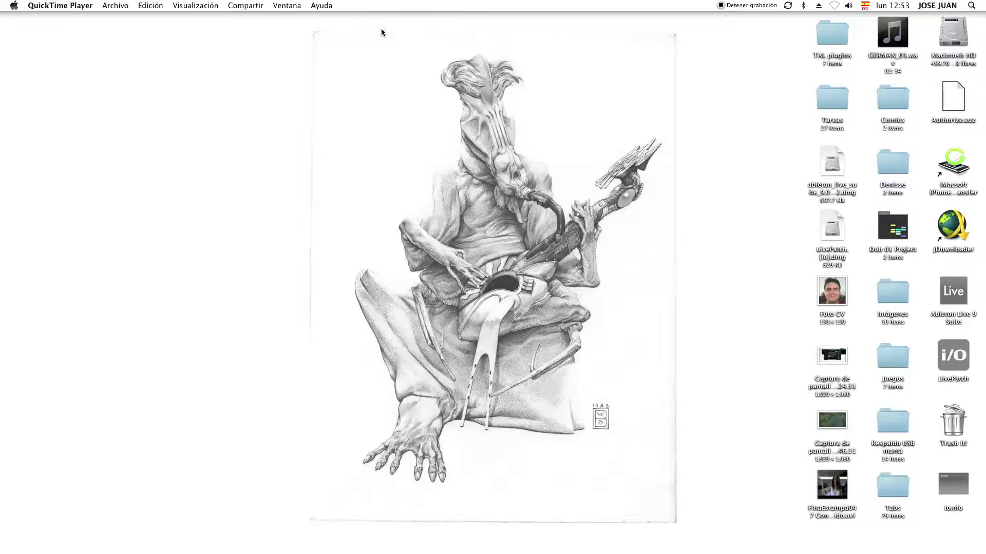
# Launch Wineskin Winery and create a new blank WS9Wine1.6X wrapper named RO
pyautogui.moveTo(639, 553)
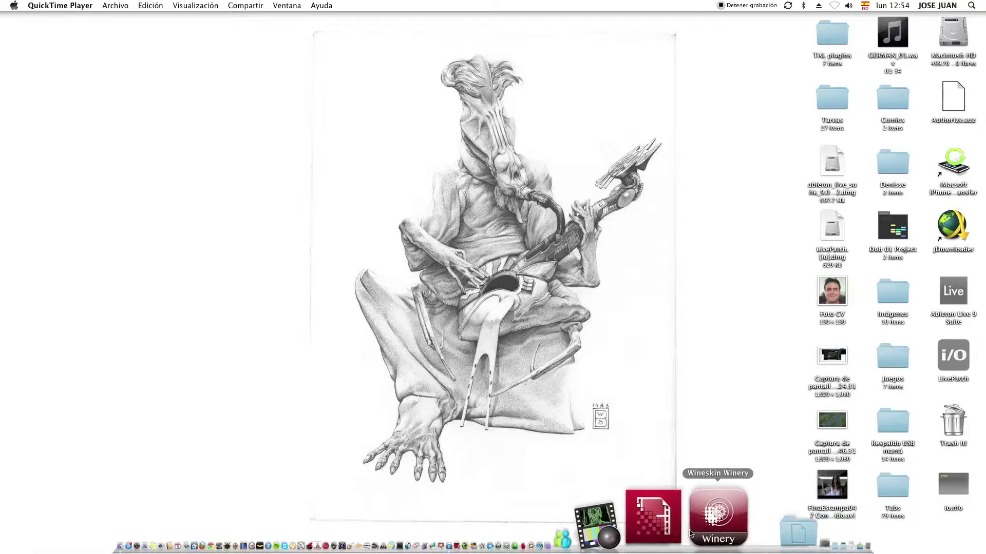
pyautogui.click(690, 533)
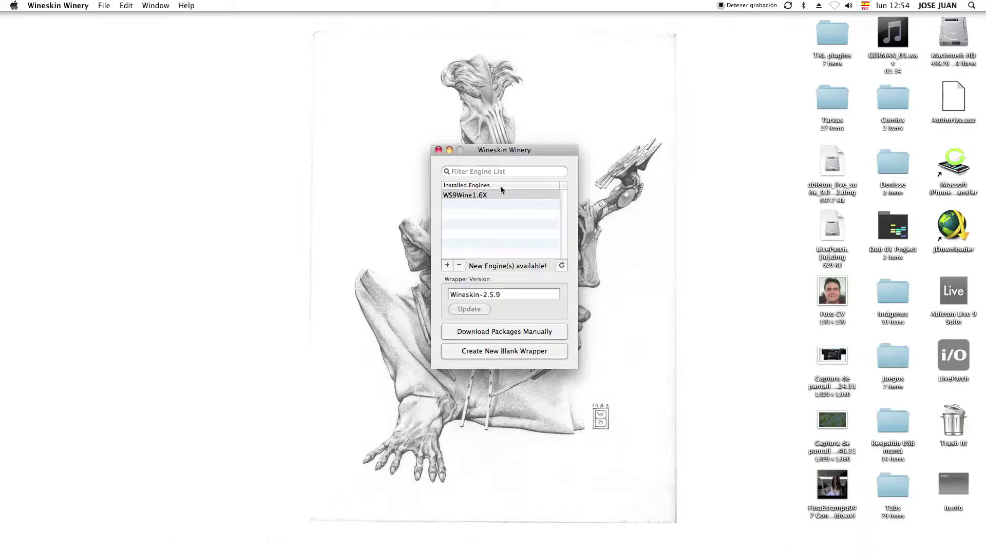
pyautogui.click(470, 197)
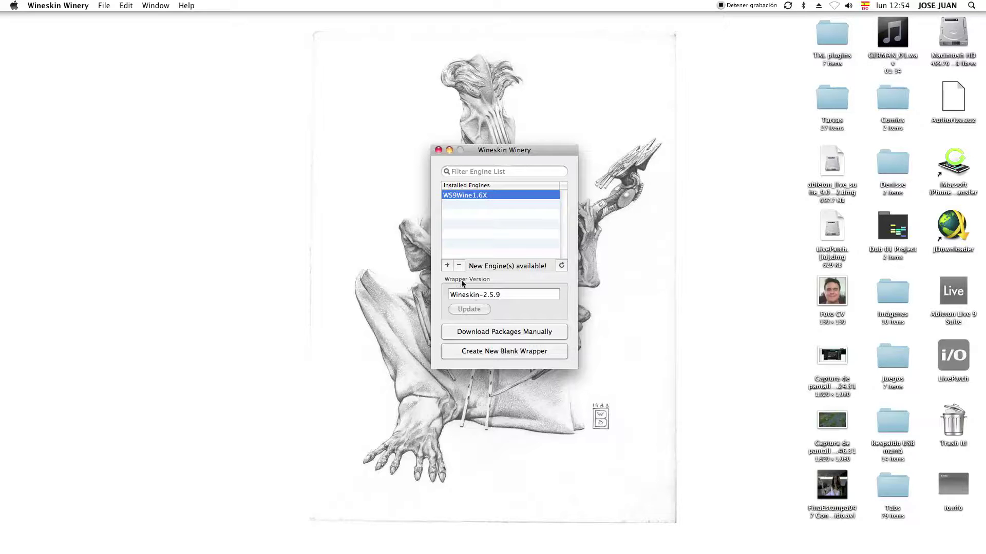
pyautogui.click(495, 352)
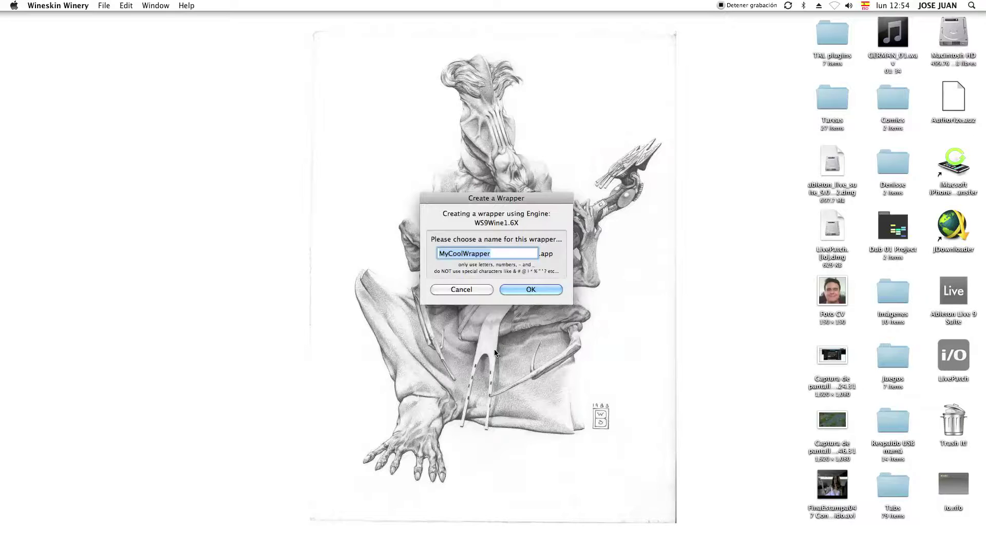
pyautogui.press('BackSpace')
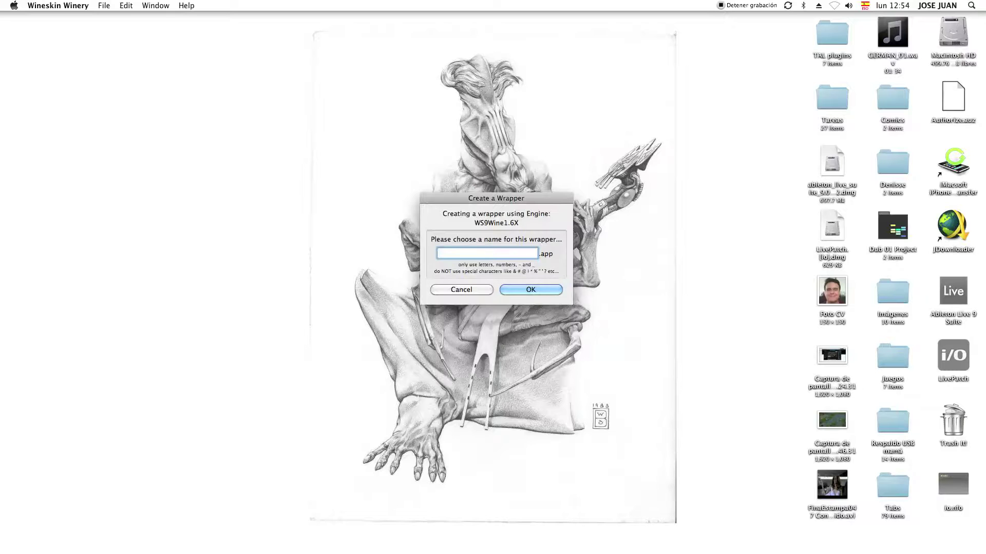
pyautogui.write('FL')
pyautogui.press('Return')
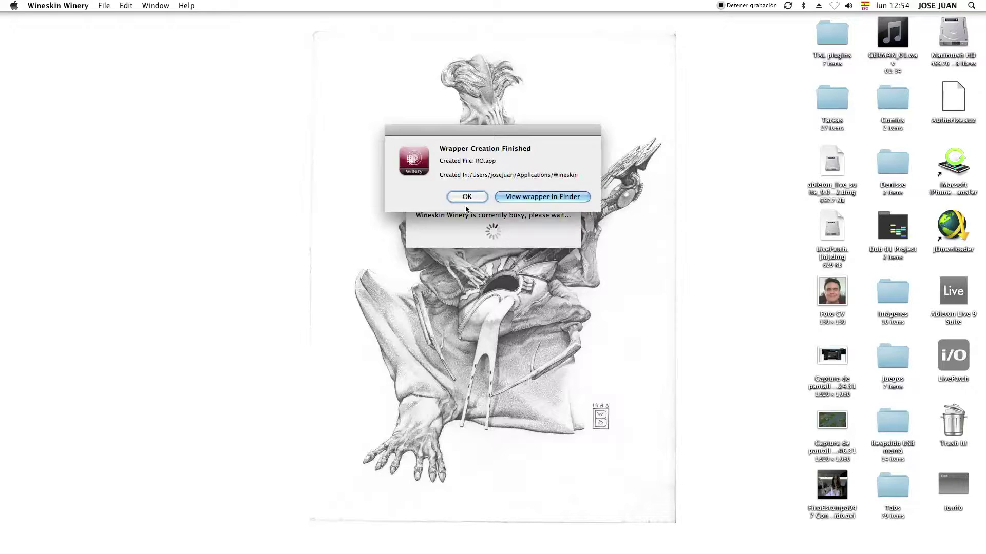
# Reveal the new wrapper in Finder, show RO's package contents and select its Wineskin app
pyautogui.click(549, 196)
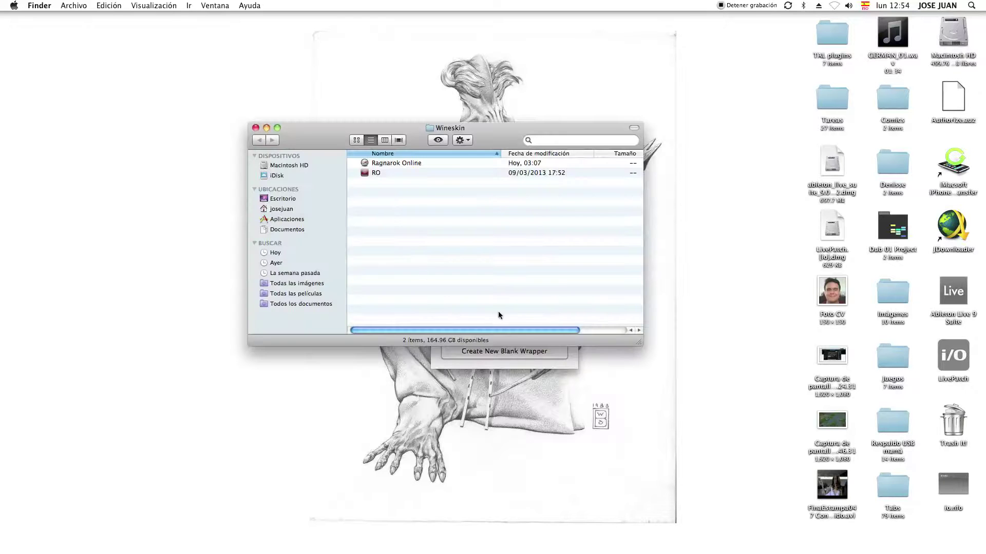
pyautogui.click(416, 163)
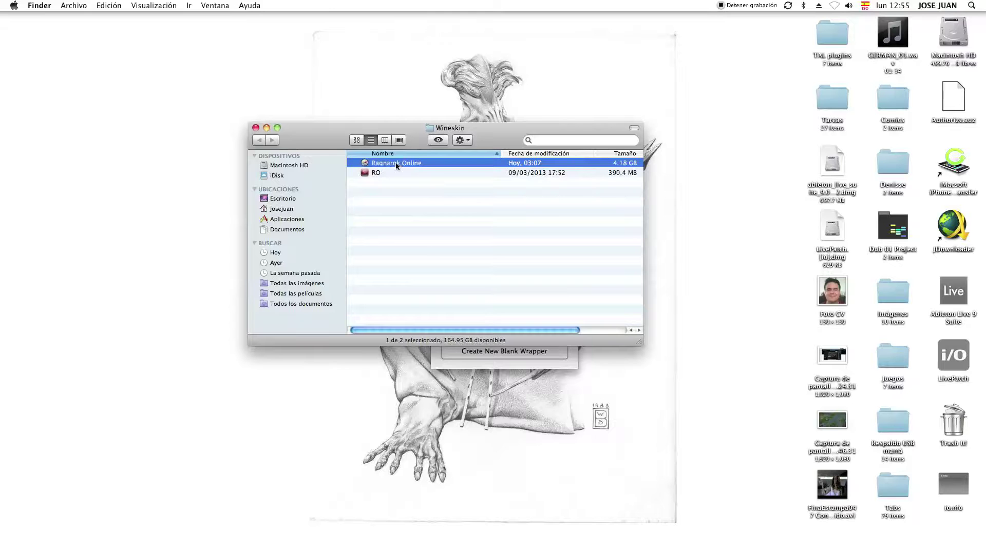
pyautogui.rightClick(383, 172)
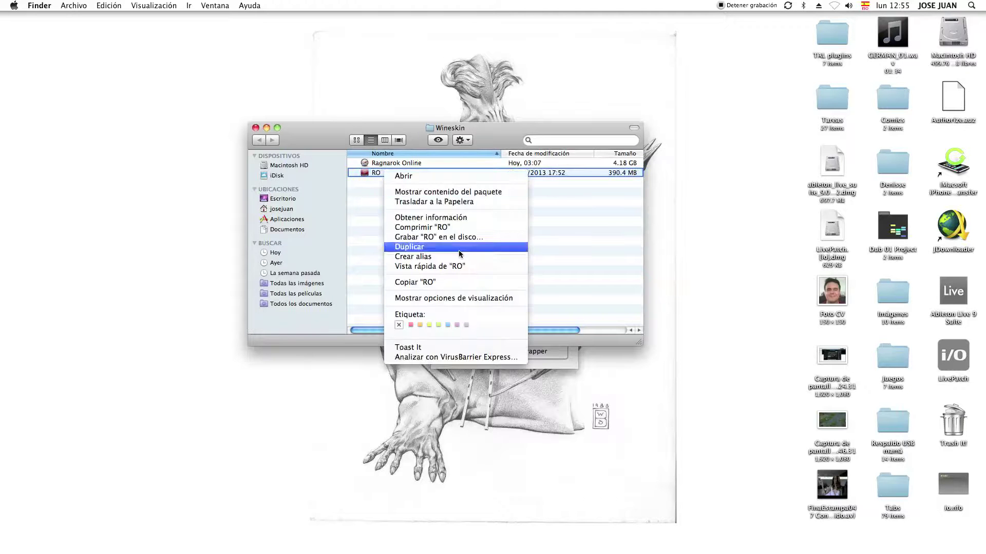
pyautogui.click(431, 192)
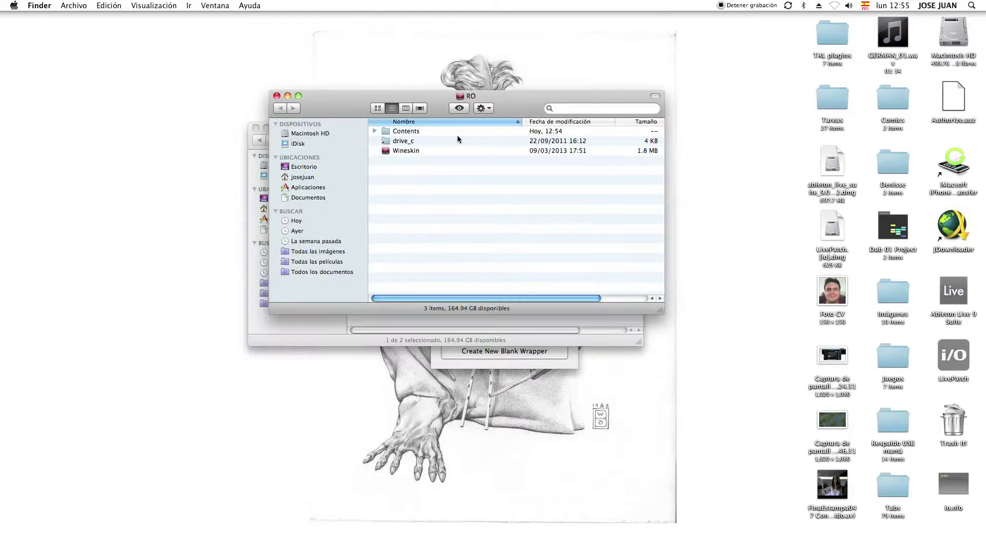
pyautogui.click(402, 152)
# Launch RO's Wineskin app and start Winetricks from Advanced > Tools
pyautogui.doubleClick(402, 151)
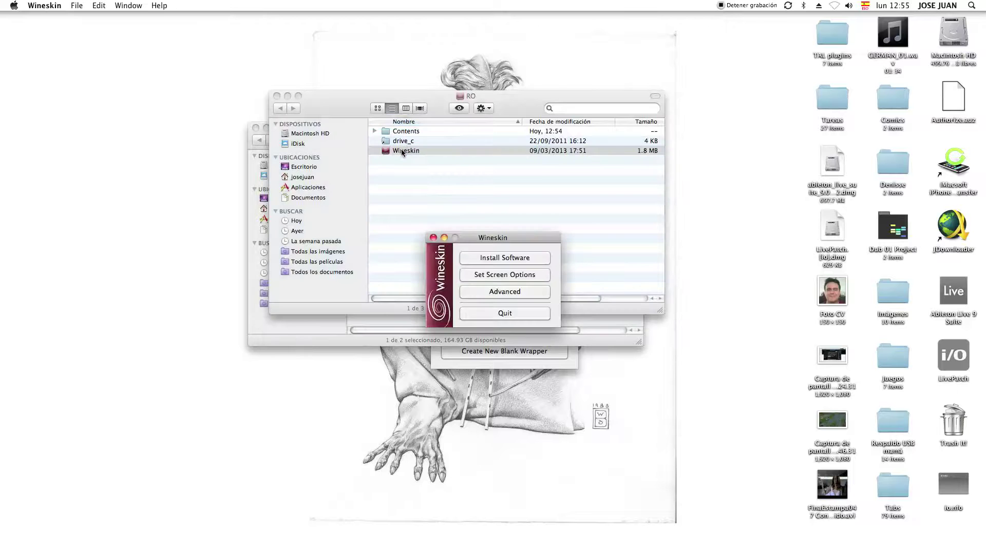
pyautogui.click(513, 290)
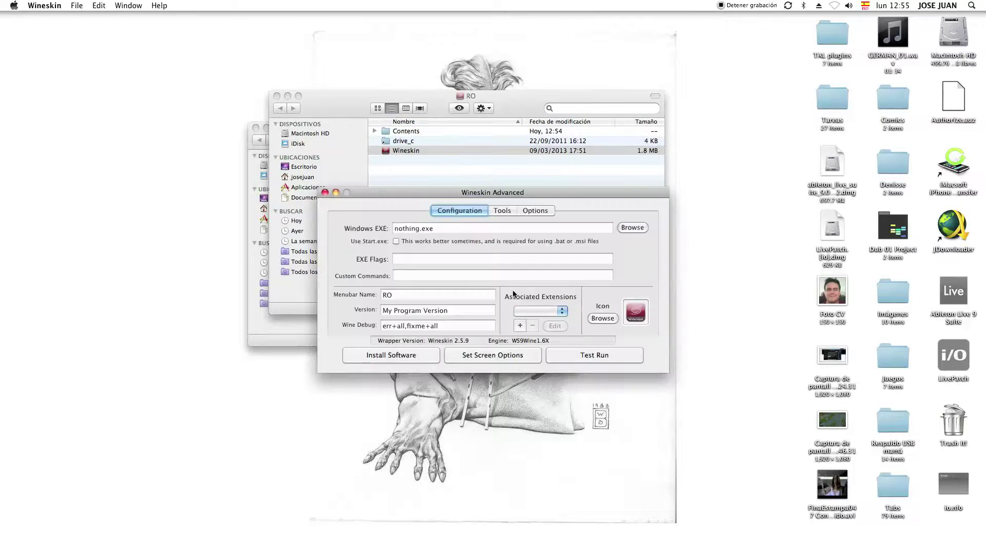
pyautogui.click(497, 213)
pyautogui.click(489, 241)
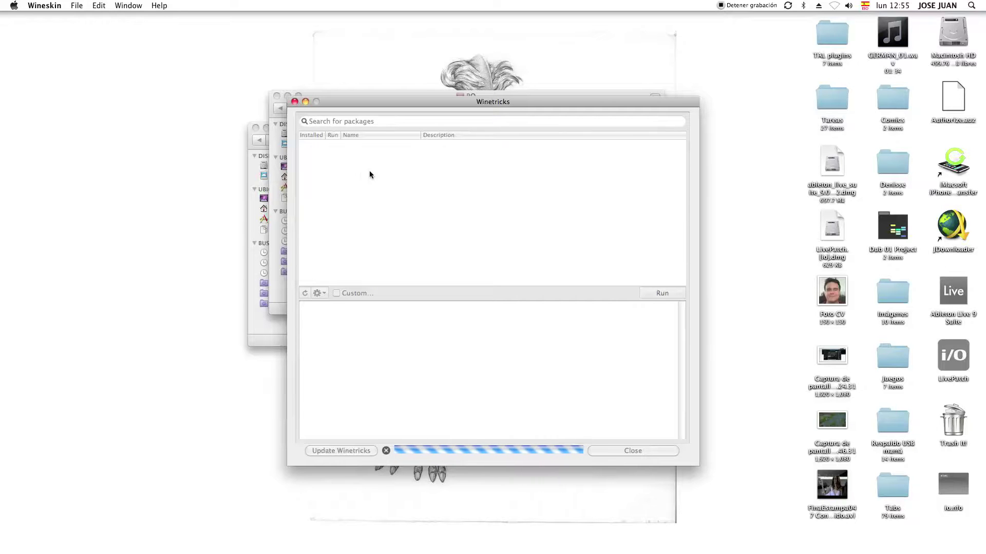
pyautogui.moveTo(357, 107); pyautogui.dragTo(481, 130)
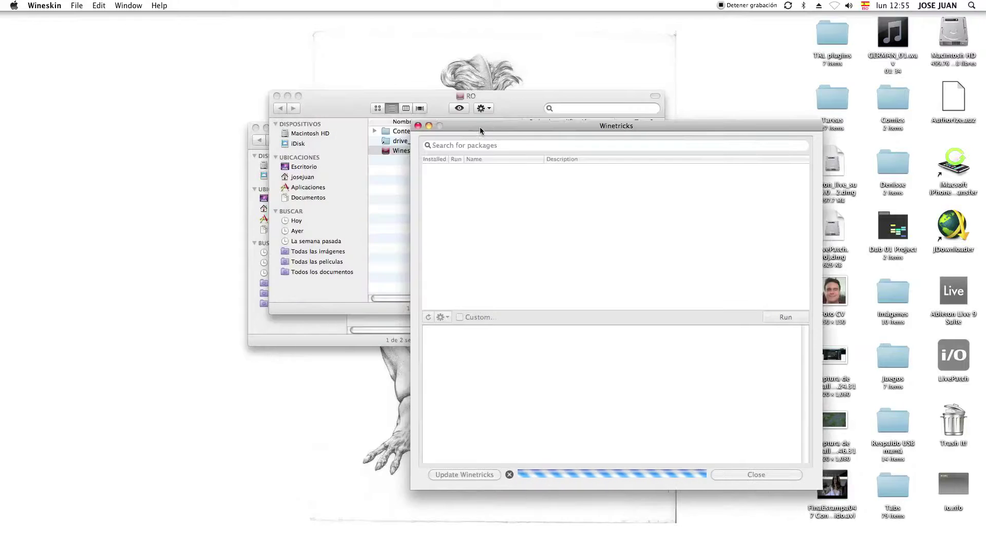
pyautogui.click(353, 94)
# Show the Ragnarok Online wrapper's package contents, peek inside its Wineskin package, then close that window
pyautogui.moveTo(353, 94); pyautogui.dragTo(396, 236)
pyautogui.click(366, 211)
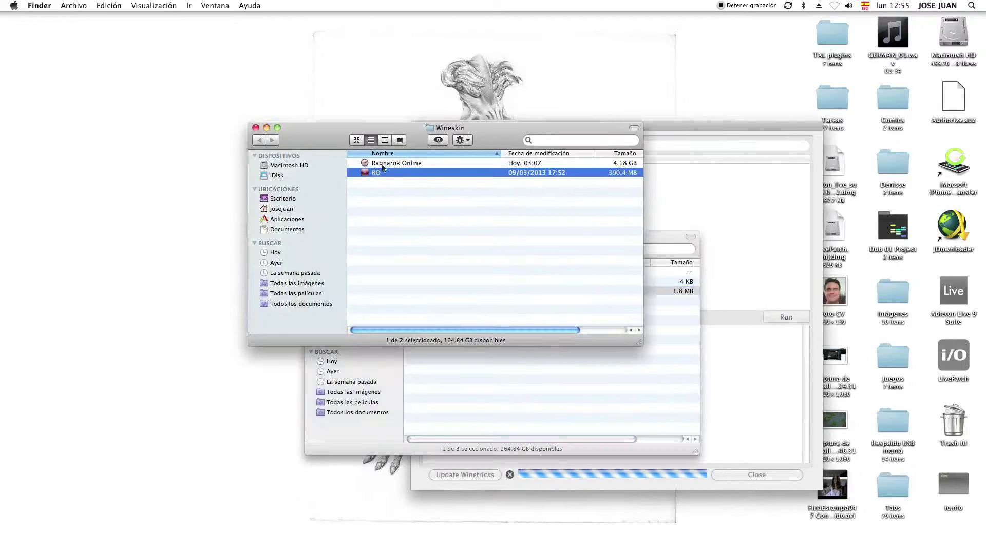
pyautogui.rightClick(409, 163)
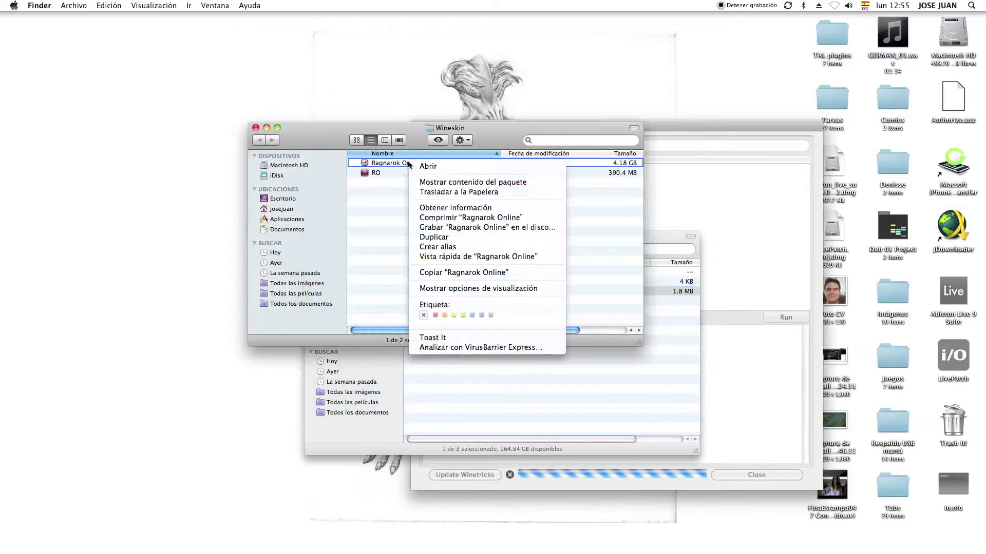
pyautogui.click(469, 183)
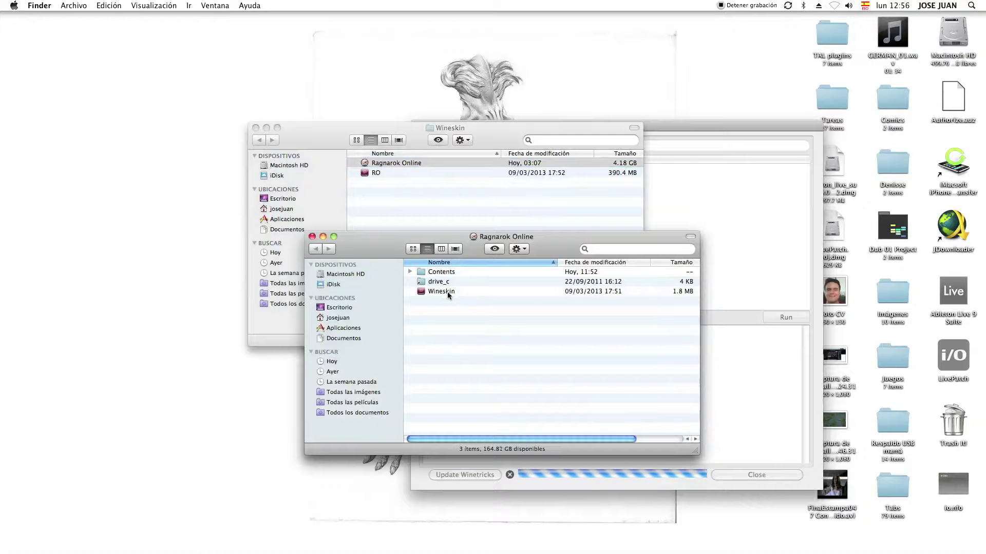
pyautogui.click(448, 291)
pyautogui.rightClick(448, 292)
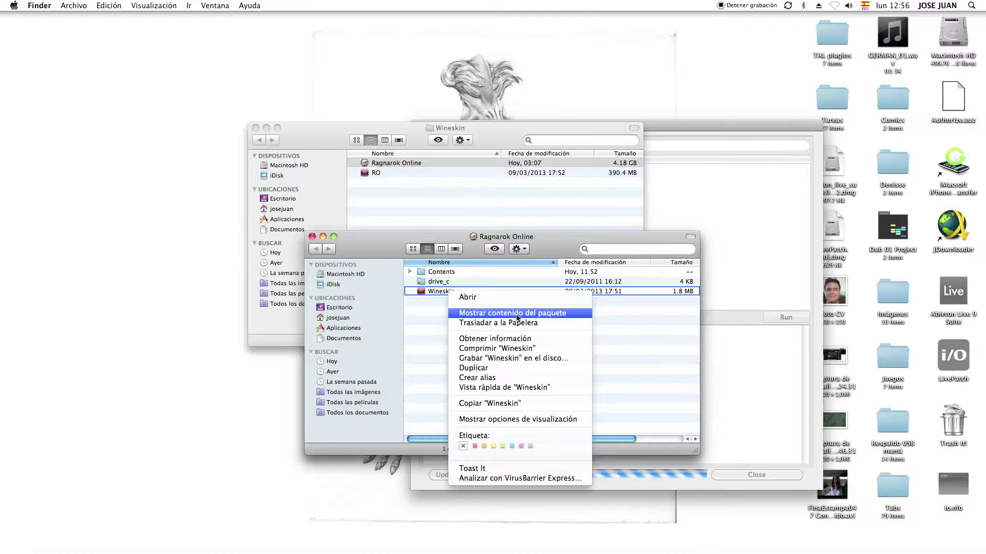
pyautogui.click(516, 316)
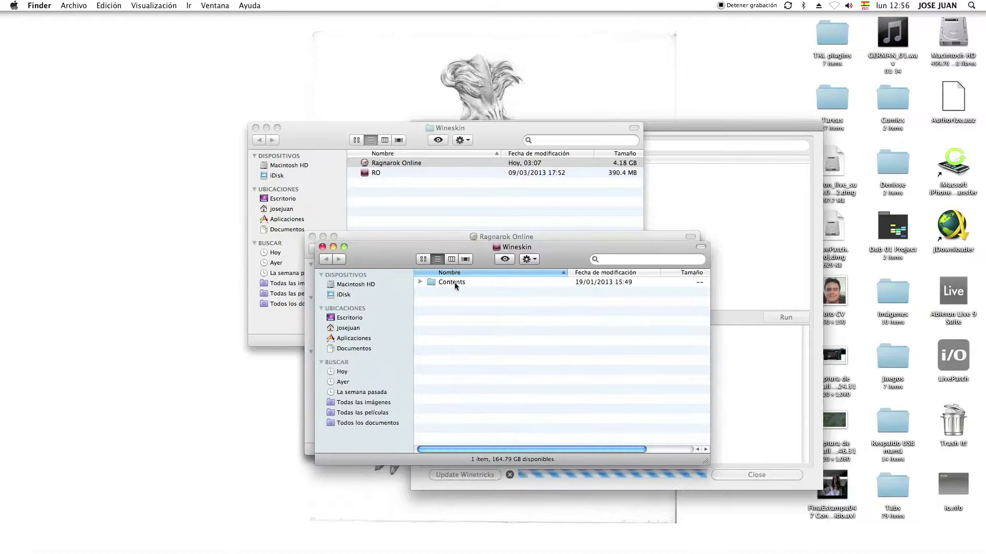
pyautogui.click(322, 247)
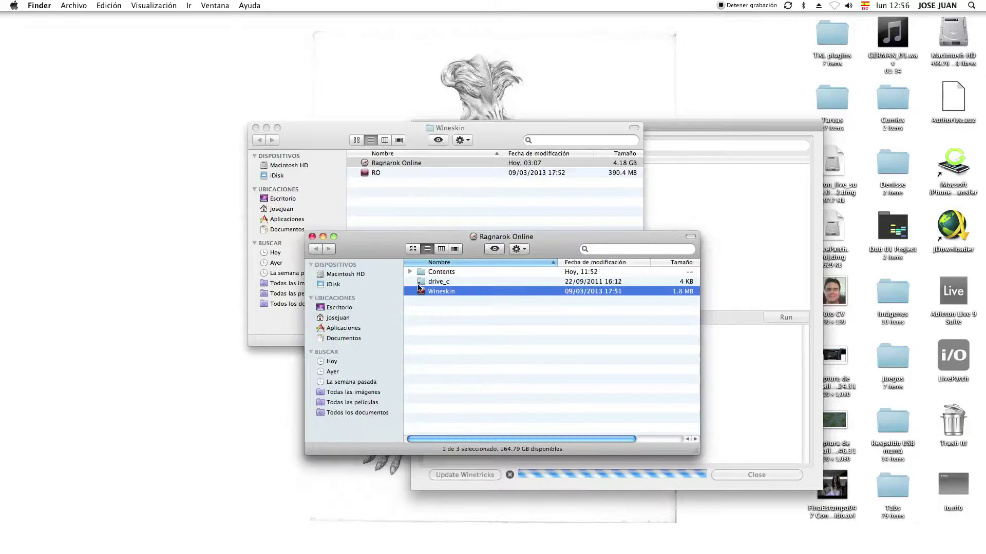
pyautogui.doubleClick(436, 293)
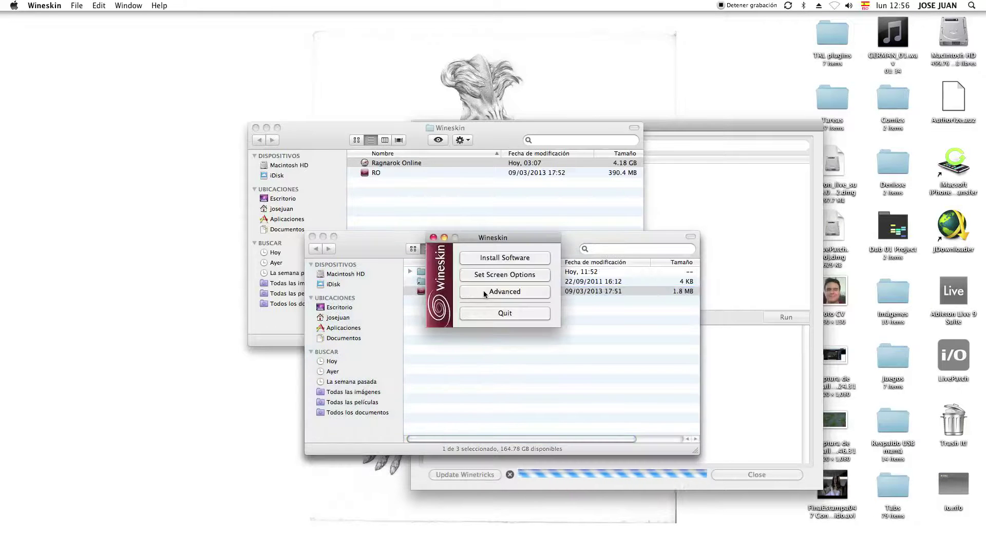
pyautogui.click(483, 292)
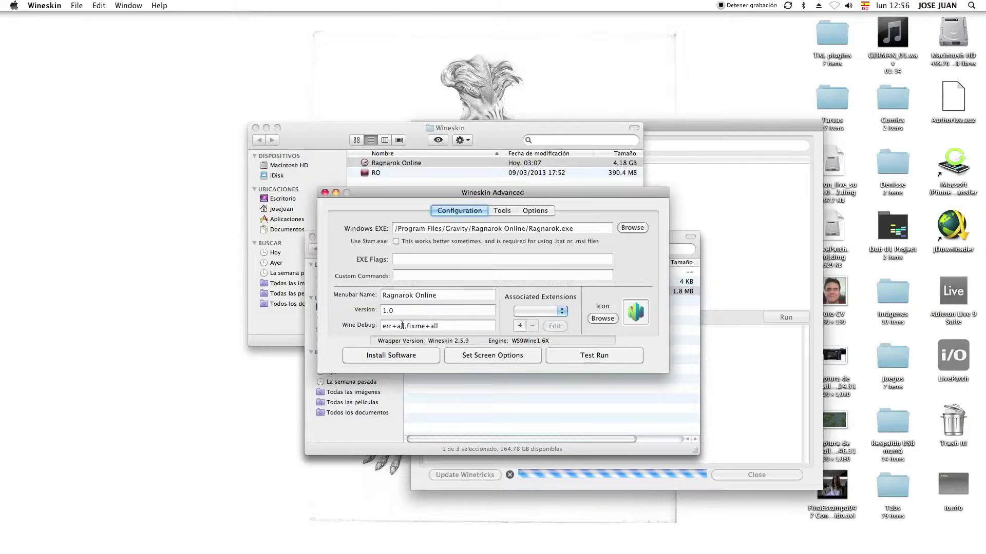
pyautogui.click(503, 213)
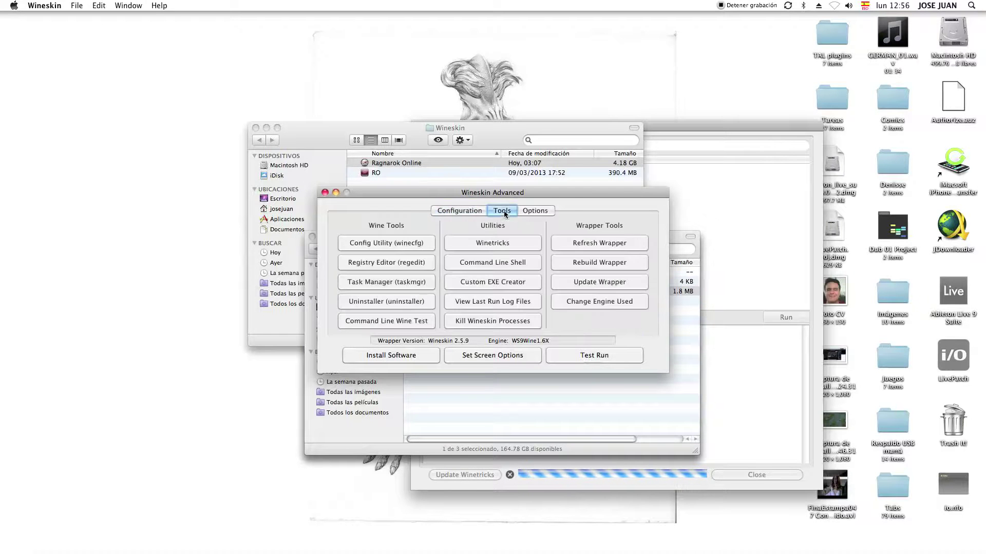
pyautogui.click(543, 212)
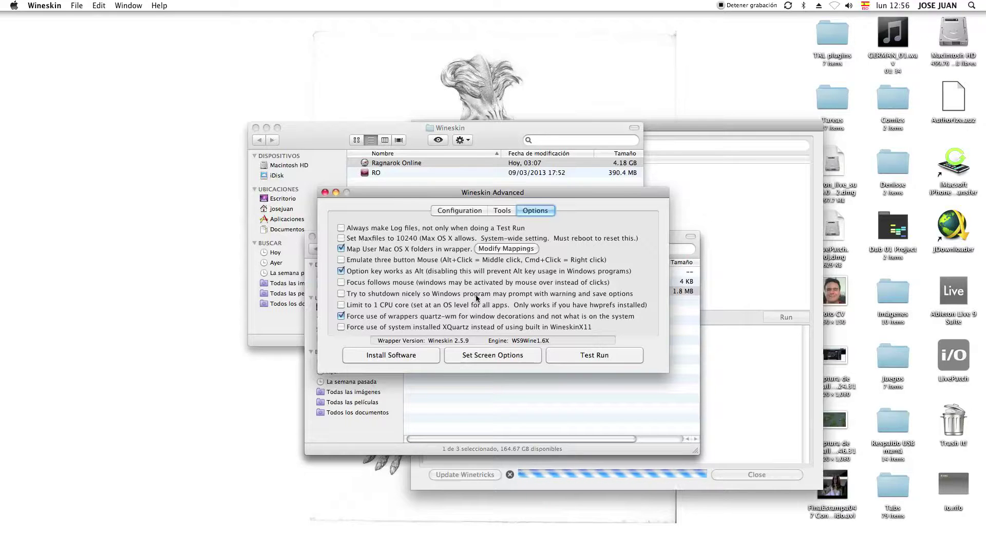
pyautogui.click(496, 212)
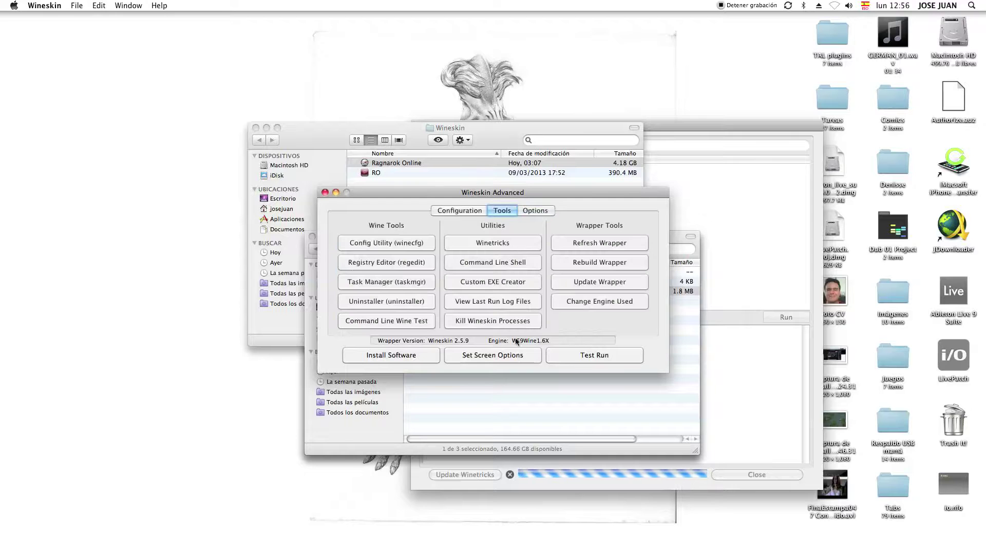
pyautogui.click(445, 214)
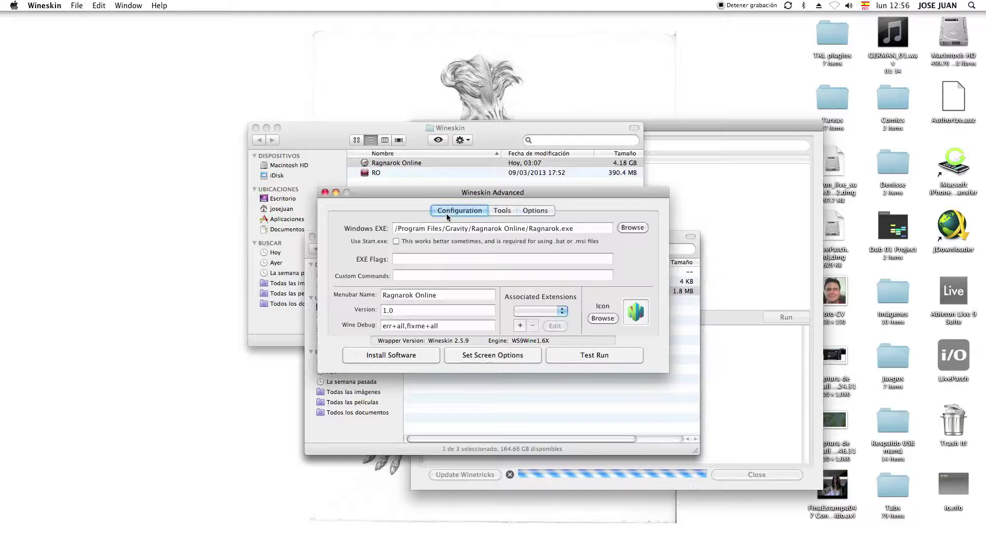
pyautogui.click(334, 193)
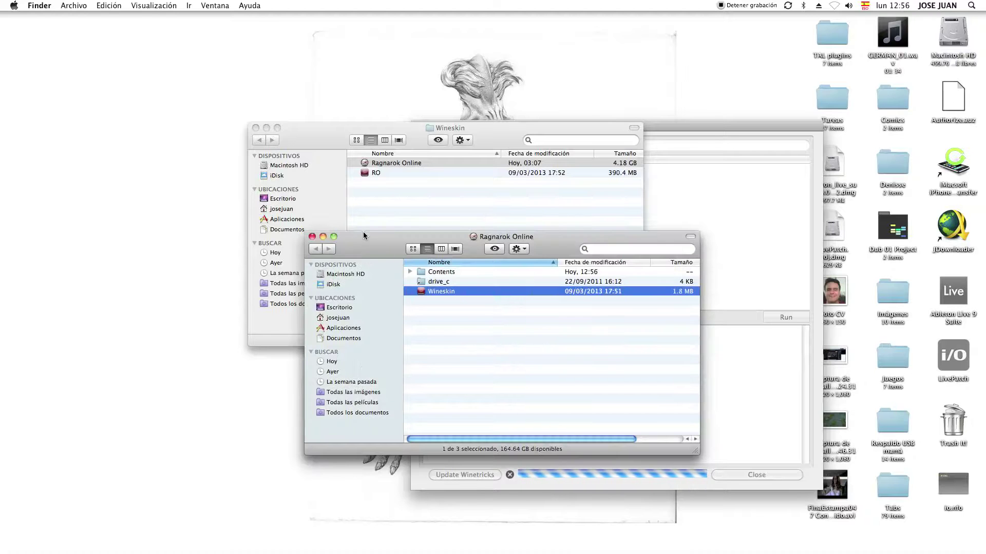
# Move the Winetricks window aside and close the Wineskin Winery window
pyautogui.click(754, 208)
pyautogui.moveTo(480, 127); pyautogui.dragTo(398, 122)
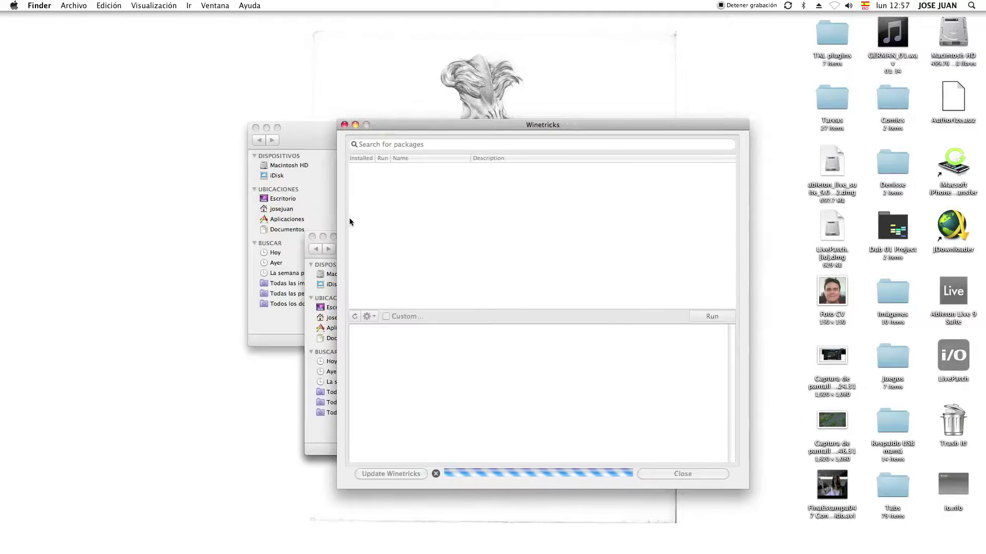
pyautogui.press('super+Tab')
pyautogui.press('super+Tab')
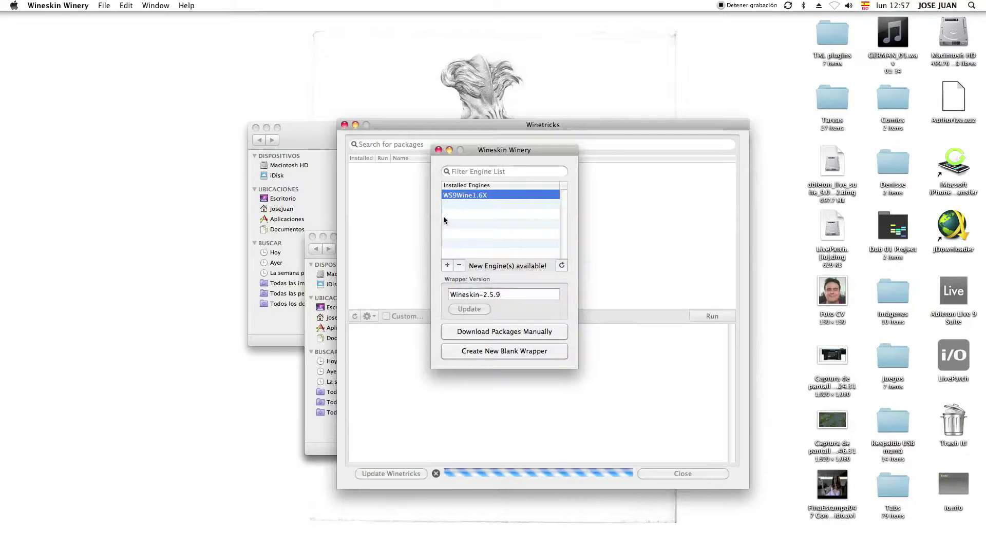
pyautogui.click(438, 150)
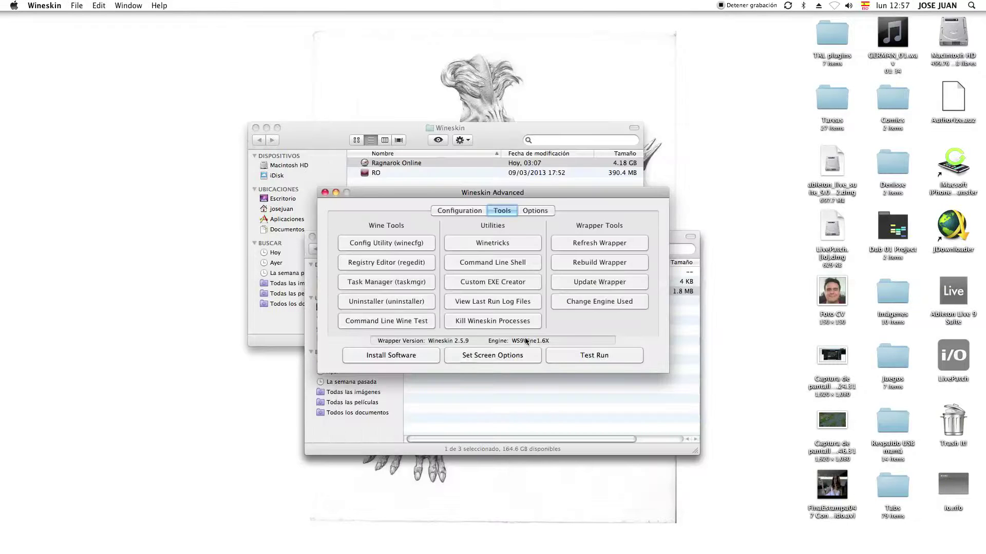
# Expand the Winetricks games category and tick the ragnarok package
pyautogui.moveTo(632, 552)
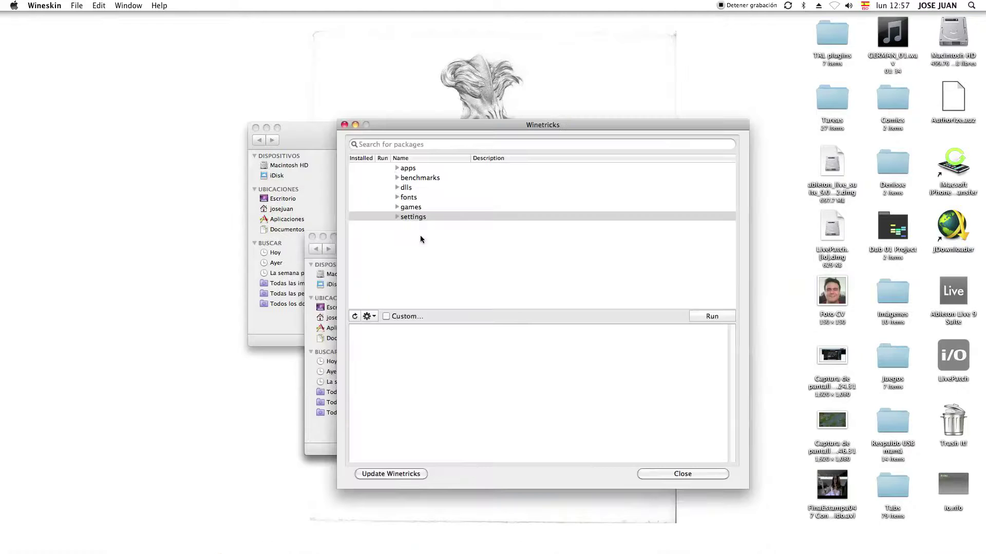
pyautogui.click(397, 208)
pyautogui.scroll(-5, 429, 242)
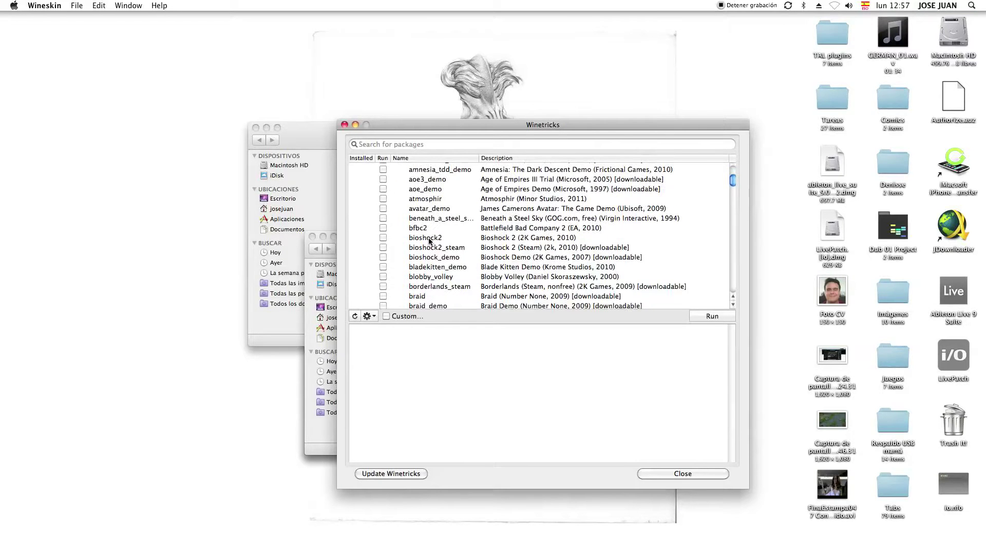
pyautogui.scroll(-10, 429, 241)
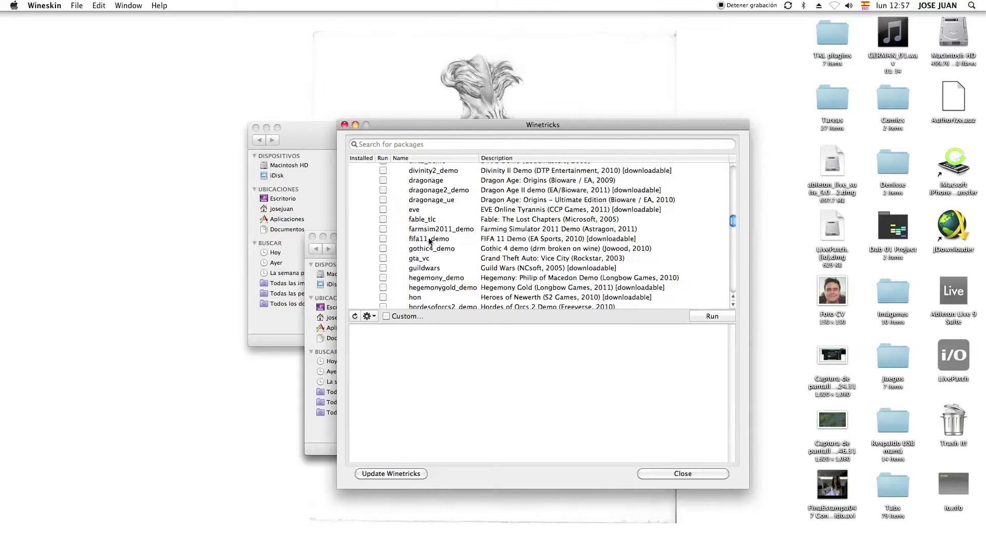
pyautogui.scroll(-12, 429, 241)
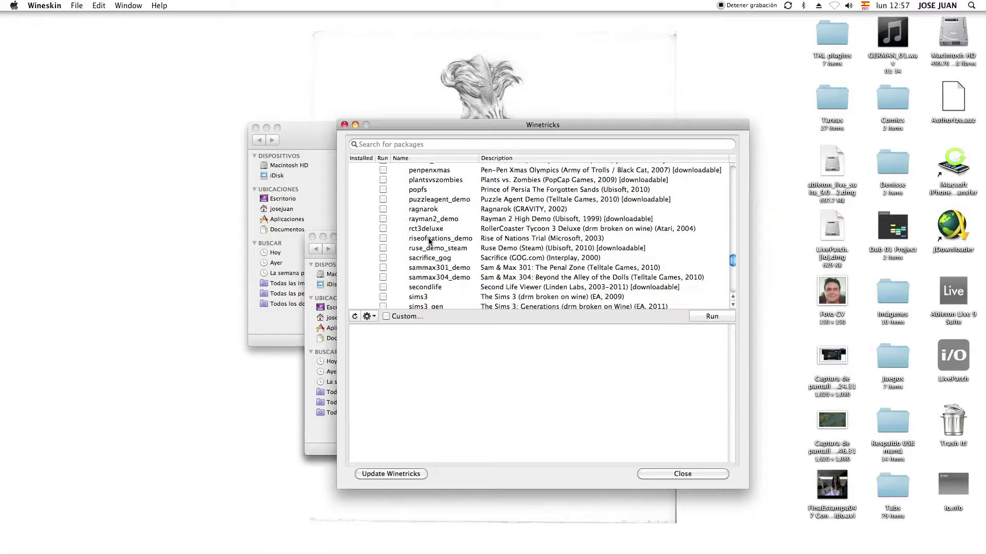
pyautogui.scroll(-12, 429, 241)
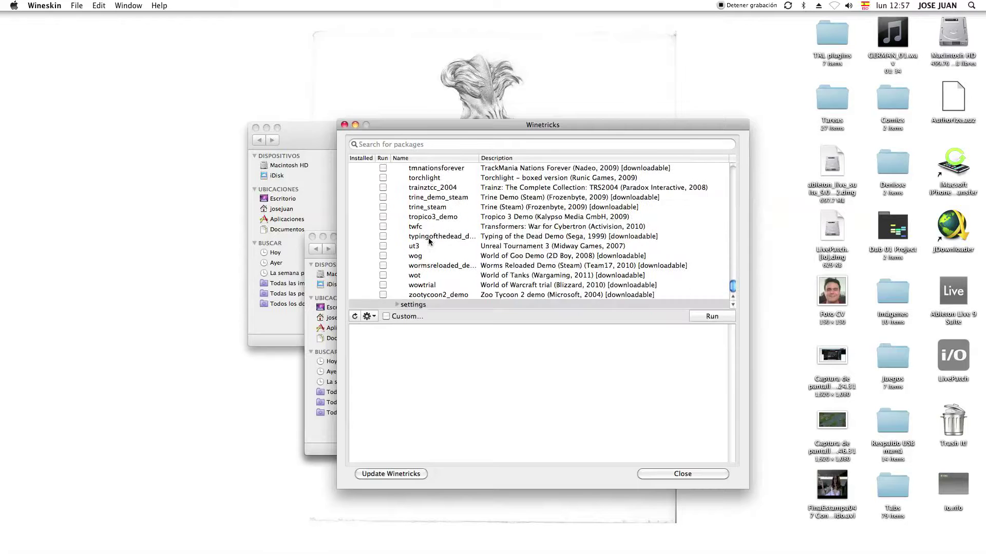
pyautogui.scroll(10, 429, 241)
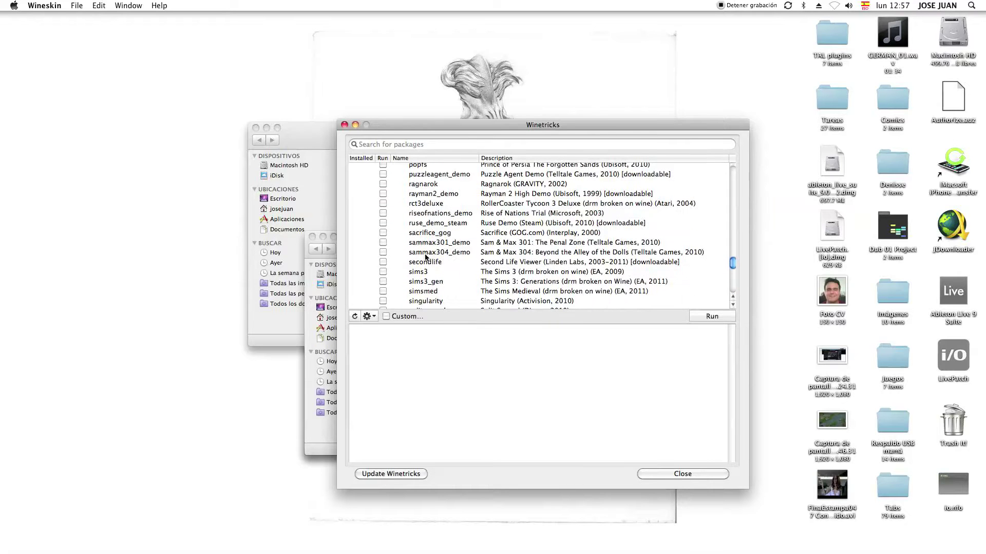
pyautogui.click(424, 186)
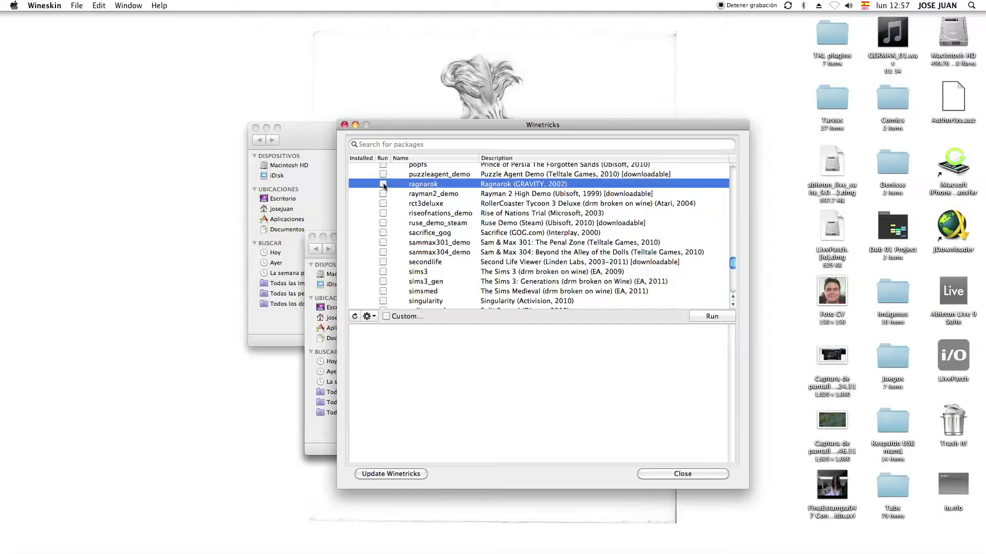
# Run winetricks ragnarok, then cancel the Visual C++ 2008 setup wizard
pyautogui.click(709, 316)
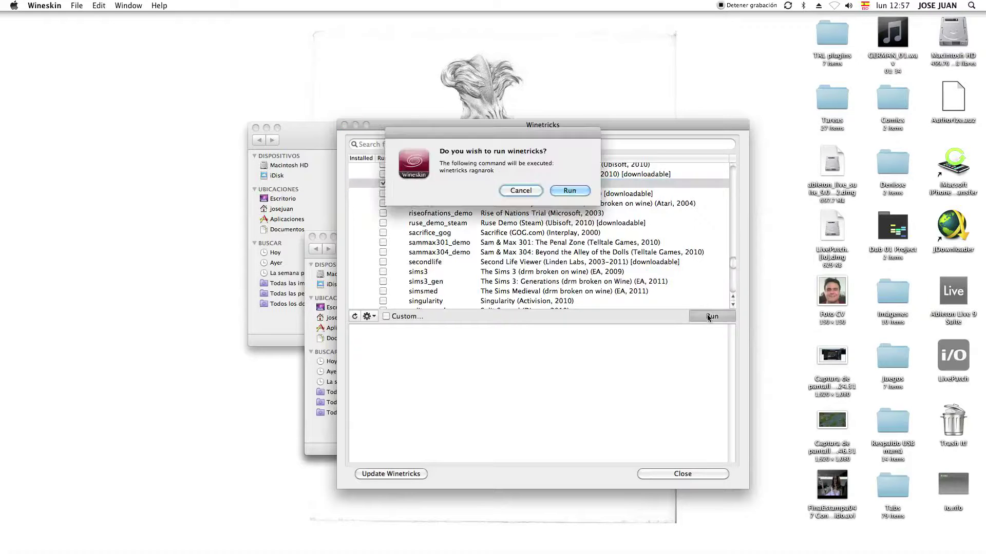
pyautogui.click(569, 190)
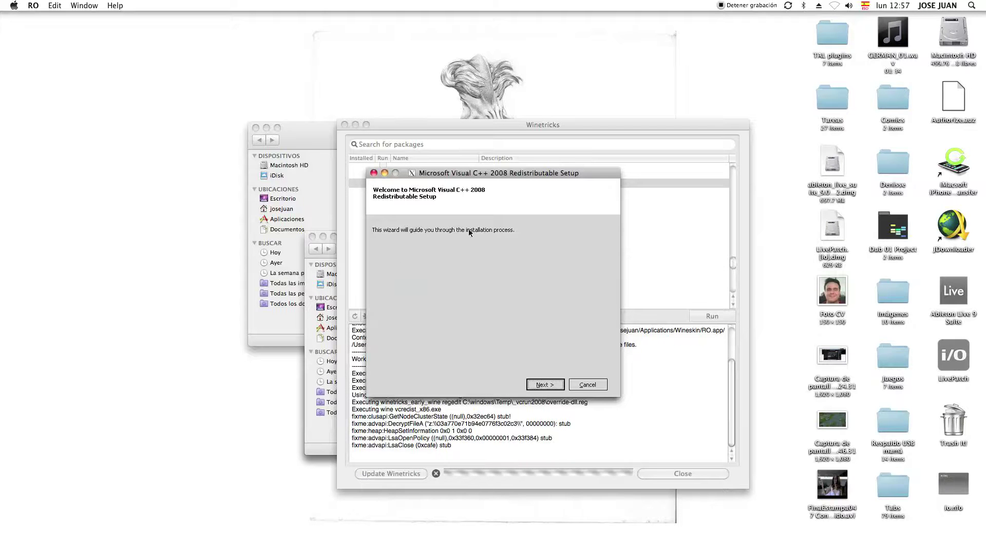
pyautogui.click(594, 385)
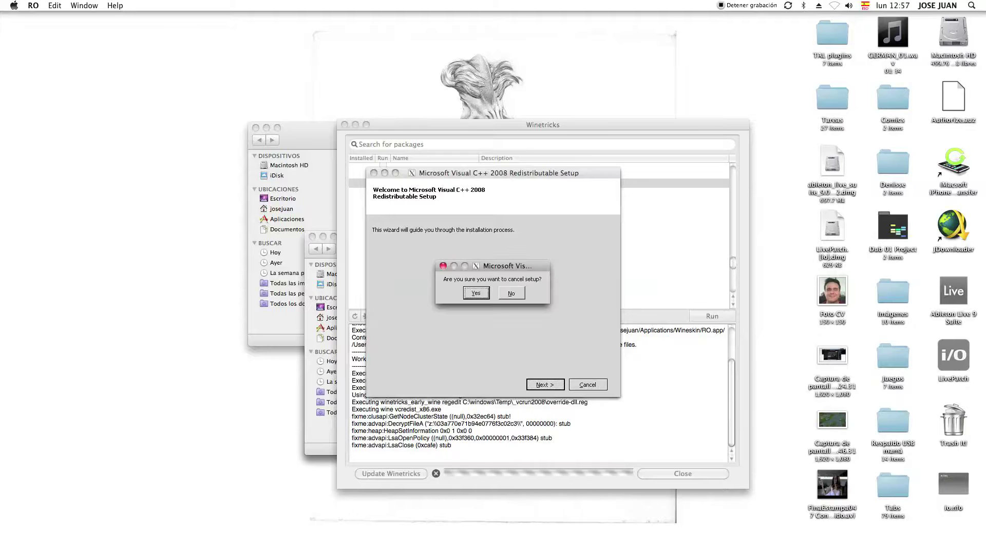
pyautogui.click(474, 293)
pyautogui.click(589, 386)
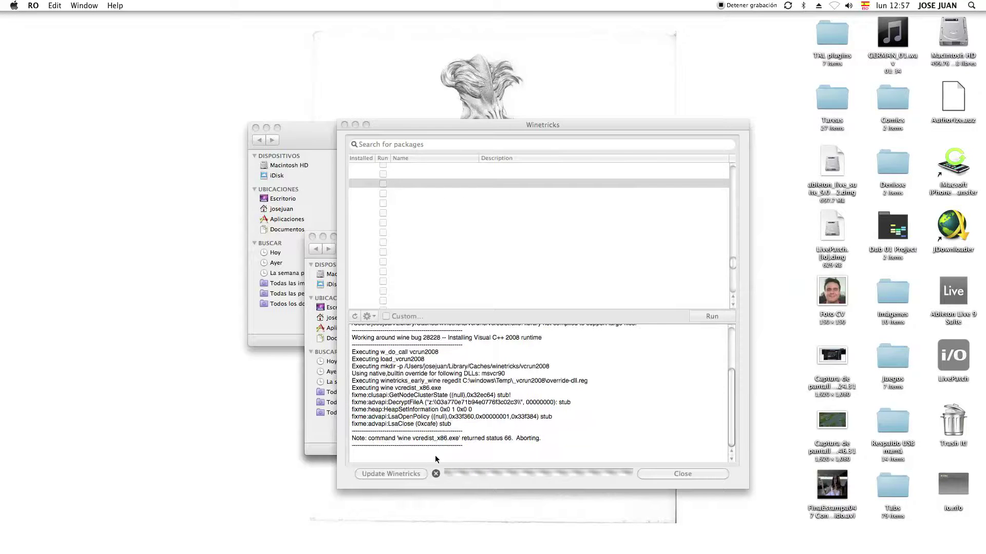
# Cancel the running Winetricks process and quit Wineskin
pyautogui.click(386, 125)
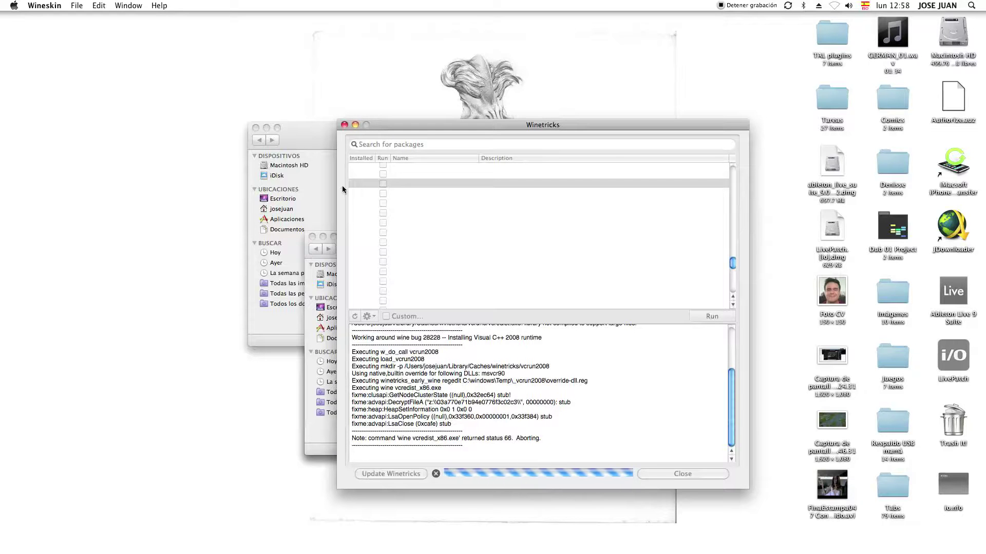
pyautogui.click(436, 474)
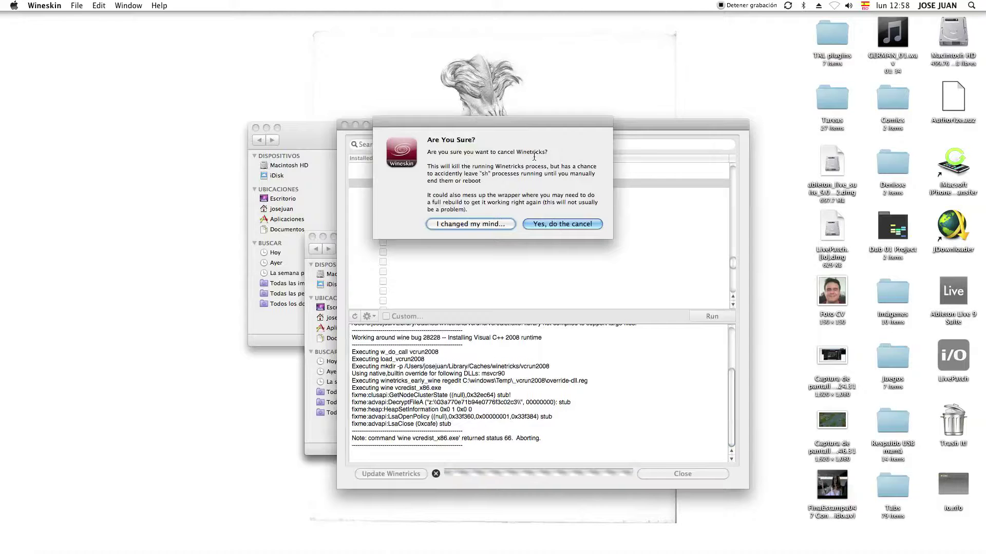
pyautogui.click(559, 224)
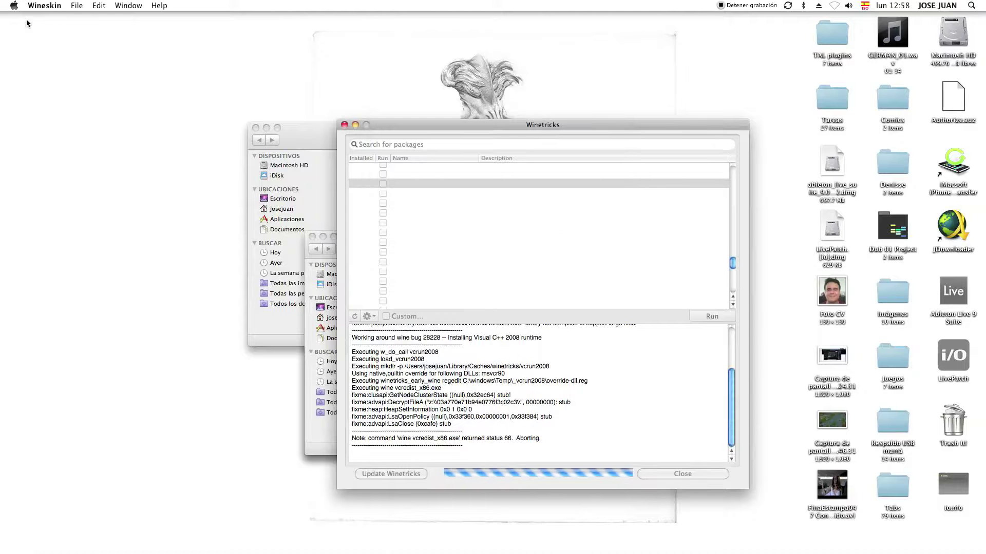
pyautogui.click(44, 6)
pyautogui.click(59, 73)
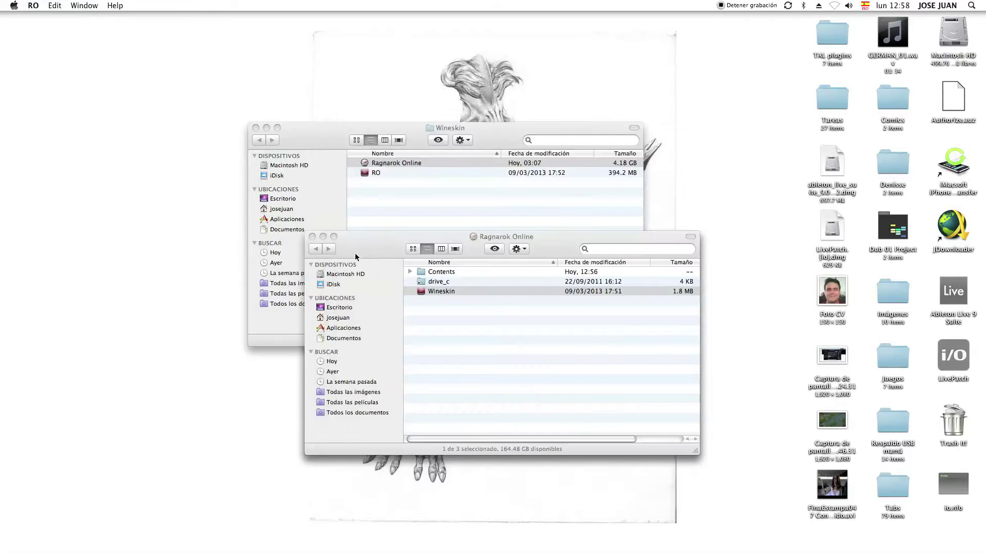
# Navigate from the home folder to Librería > Caches > winetricks > ragnarok
pyautogui.click(353, 235)
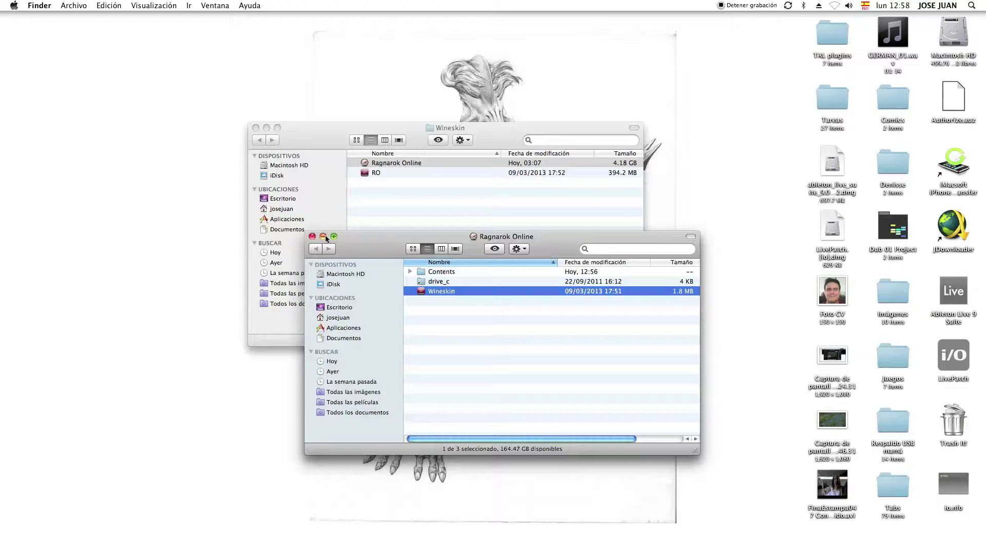
pyautogui.click(344, 316)
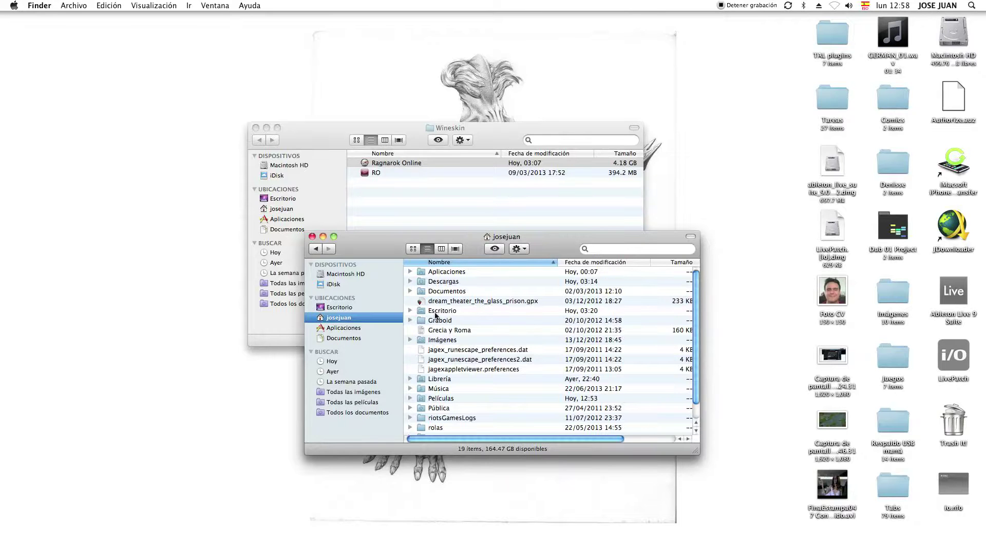
pyautogui.click(441, 381)
pyautogui.doubleClick(441, 382)
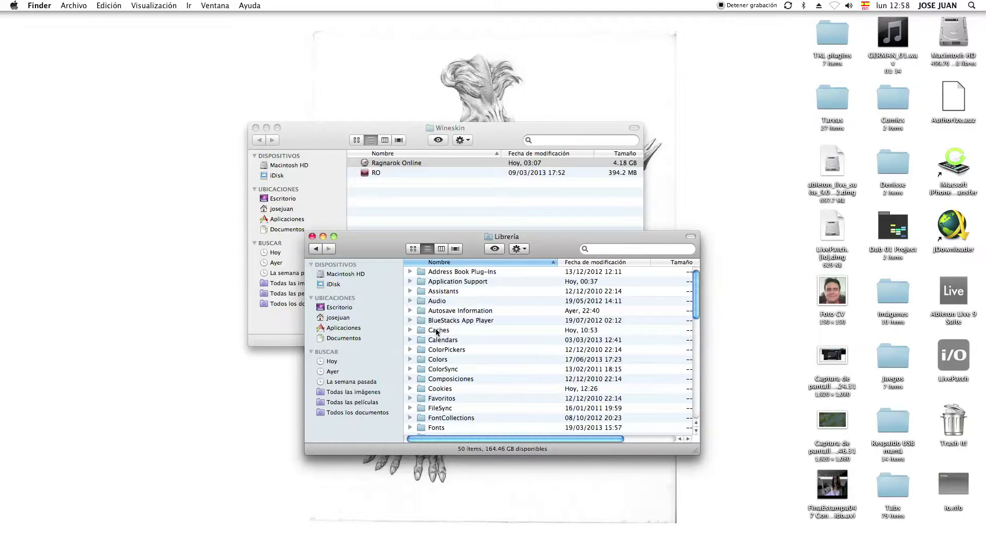
pyautogui.doubleClick(439, 326)
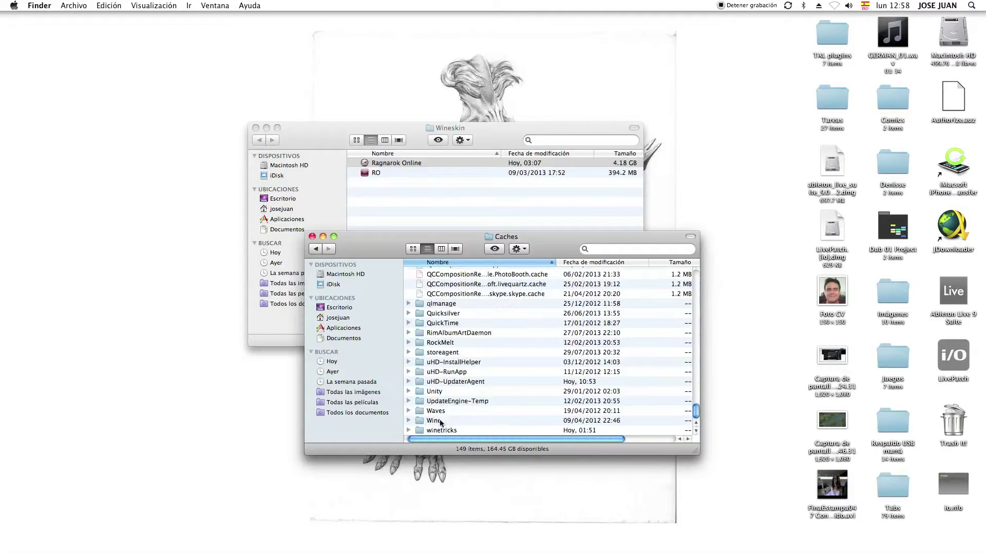
pyautogui.doubleClick(440, 431)
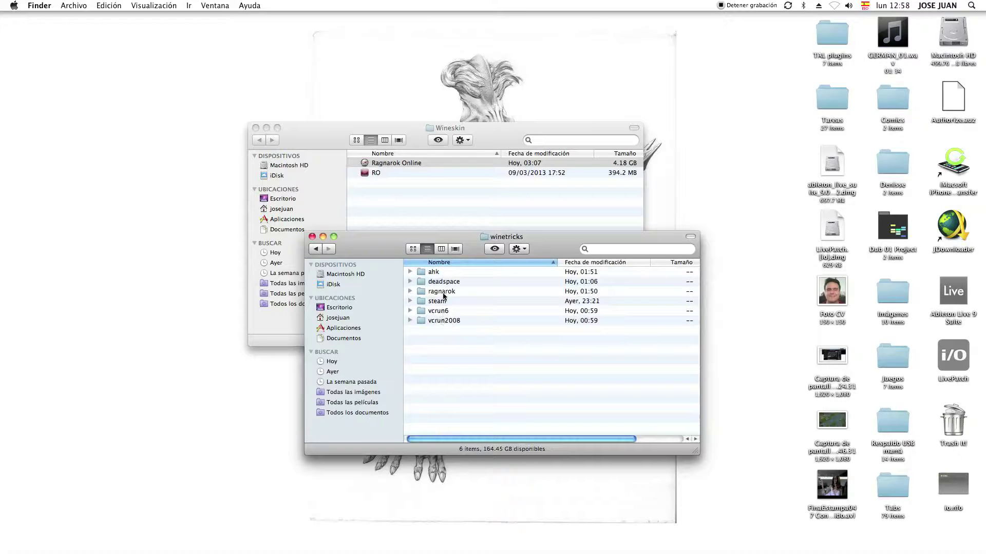
pyautogui.doubleClick(444, 293)
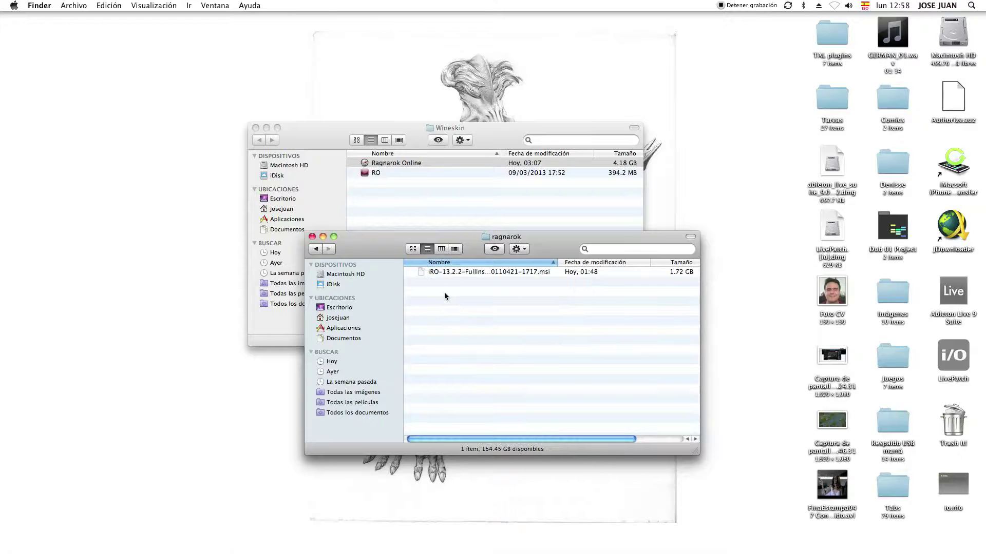
# Widen the Nombre column to read the full iRO msi file name, then close the window
pyautogui.click(472, 272)
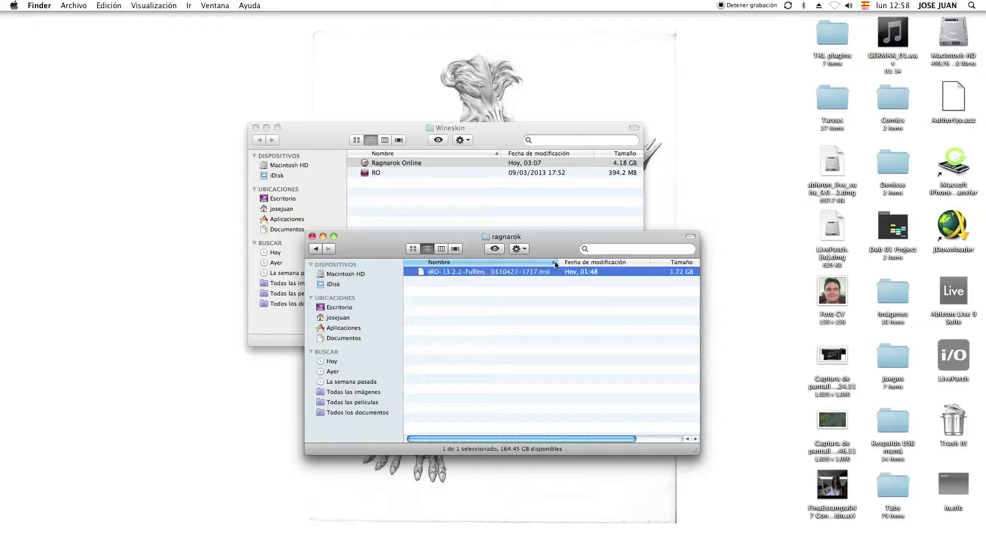
pyautogui.moveTo(556, 263); pyautogui.dragTo(611, 262)
pyautogui.click(554, 332)
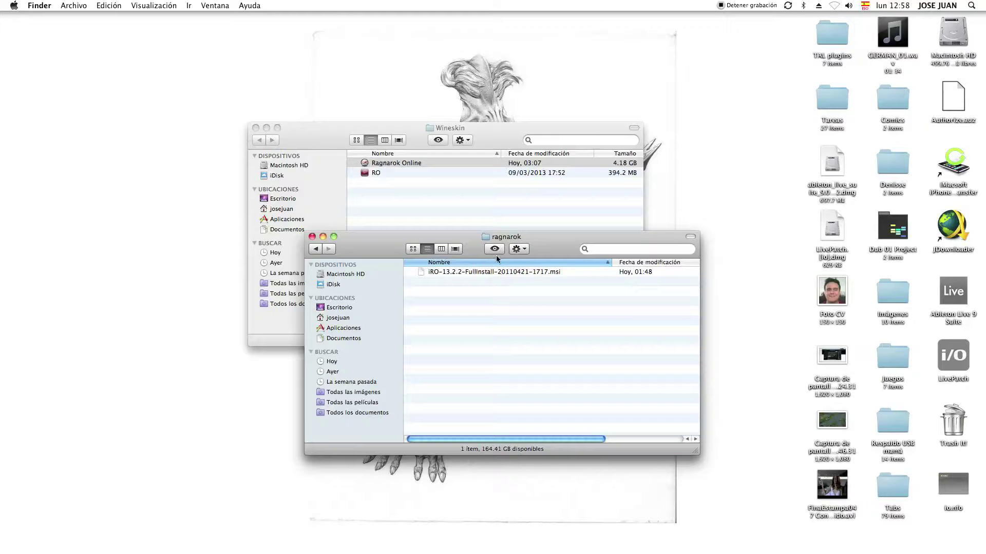
pyautogui.click(311, 237)
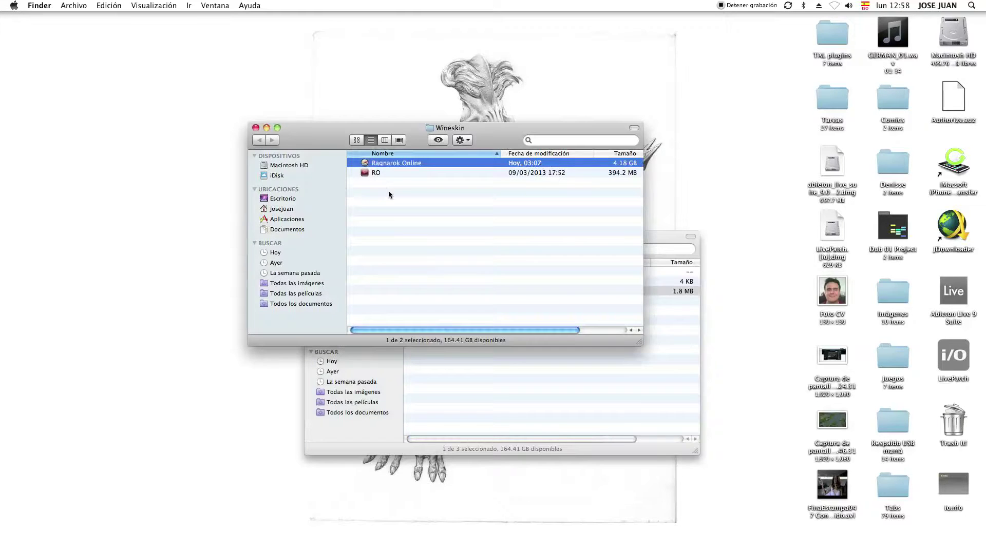
# Close the RO wrapper window and show the Ragnarok Online wrapper's package contents
pyautogui.rightClick(389, 162)
pyautogui.click(612, 413)
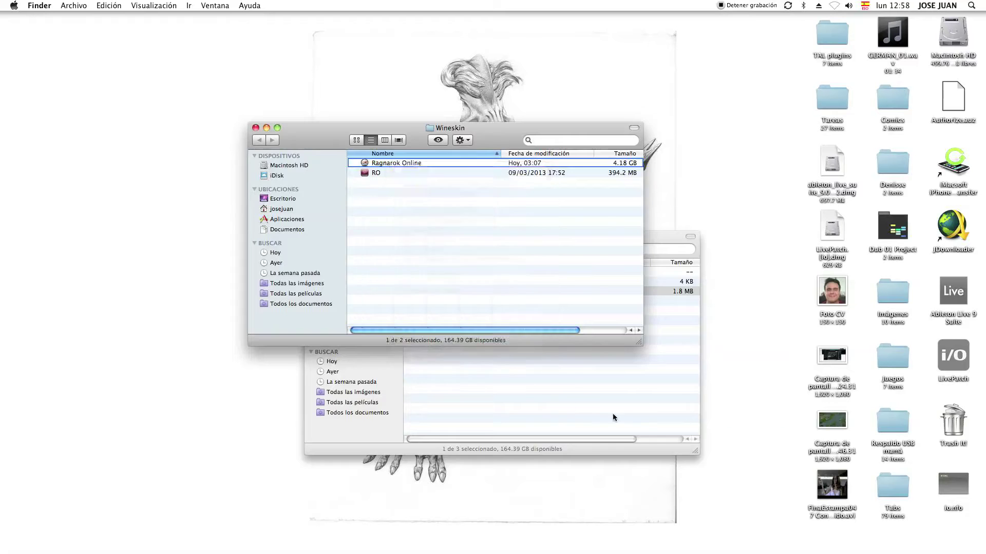
pyautogui.click(611, 414)
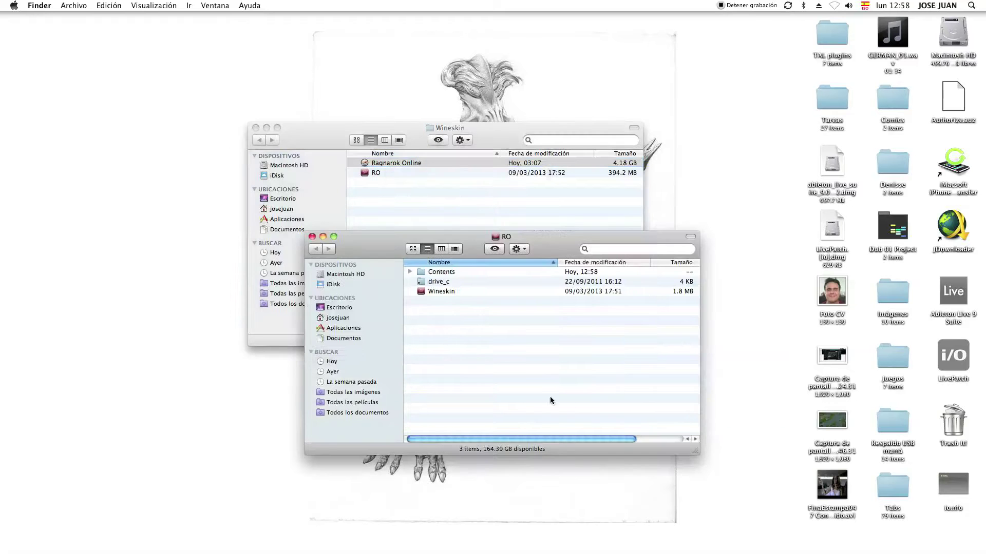
pyautogui.click(312, 237)
pyautogui.rightClick(385, 165)
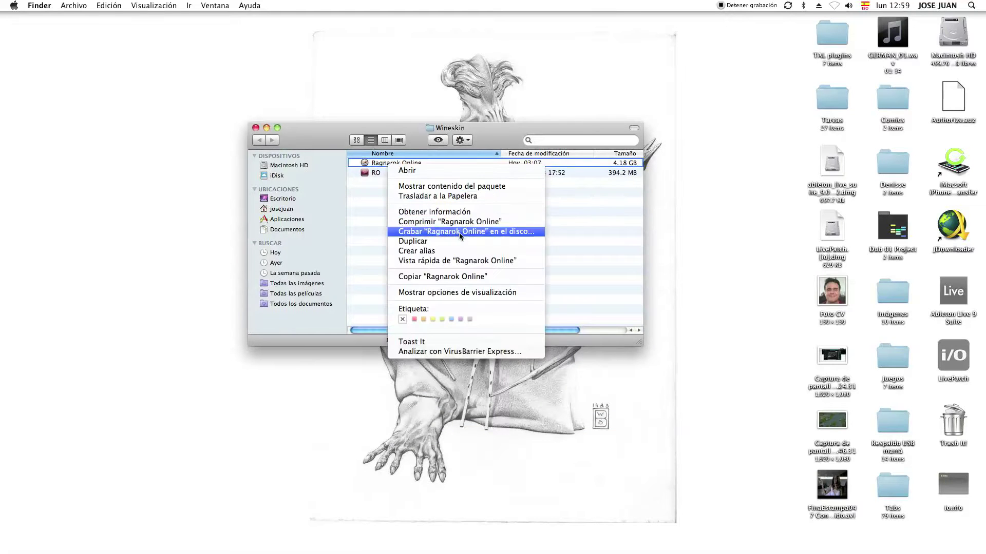
pyautogui.click(432, 187)
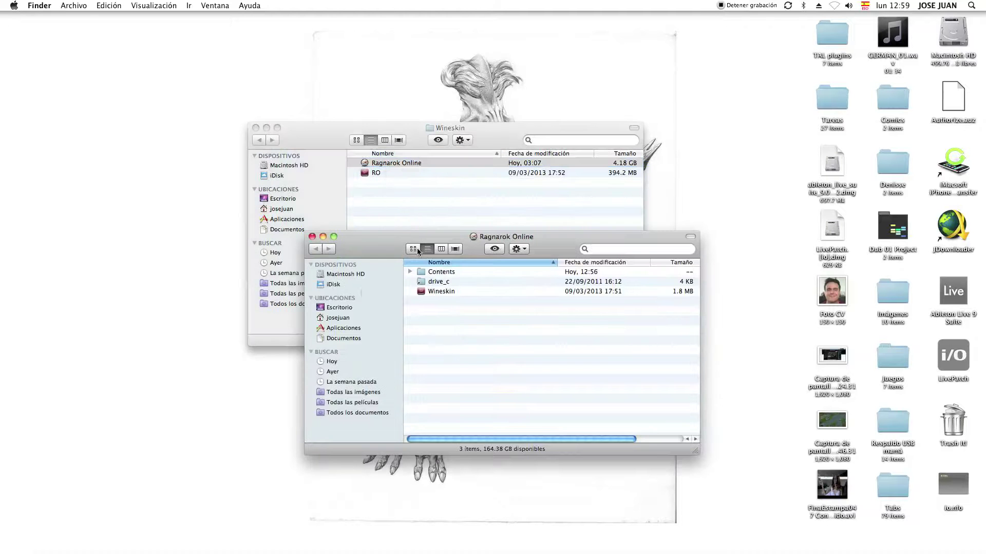
# Set the wrapper's executable to Ragnarok.exe in drive_c/Program Files/Gravity/Ragnarok Online
pyautogui.doubleClick(433, 291)
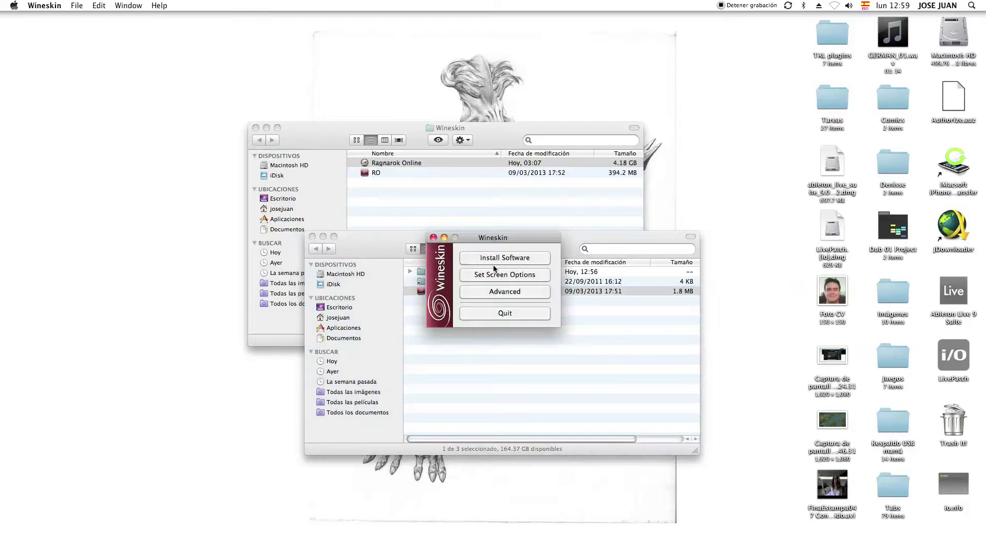
pyautogui.click(514, 292)
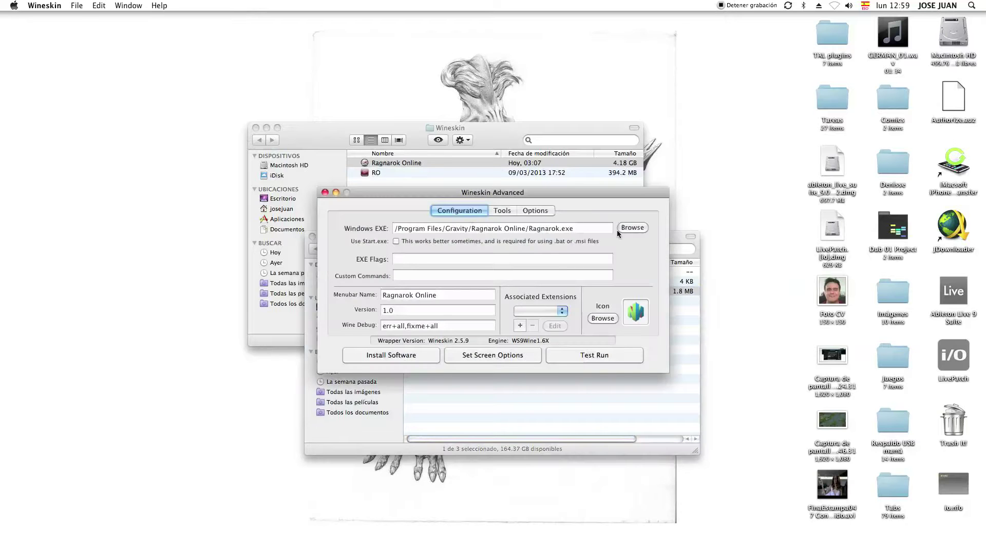
pyautogui.click(636, 228)
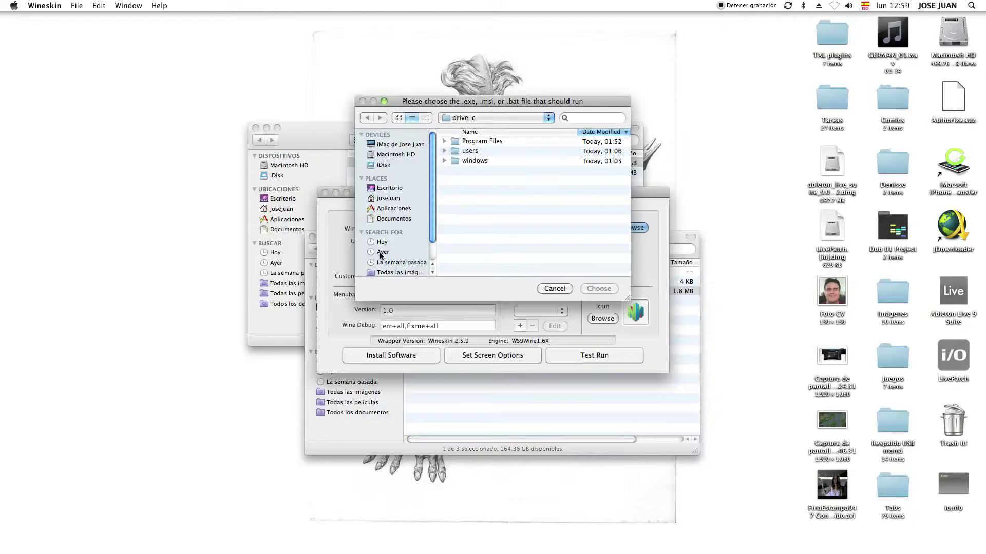
pyautogui.doubleClick(455, 143)
pyautogui.doubleClick(476, 142)
pyautogui.doubleClick(477, 143)
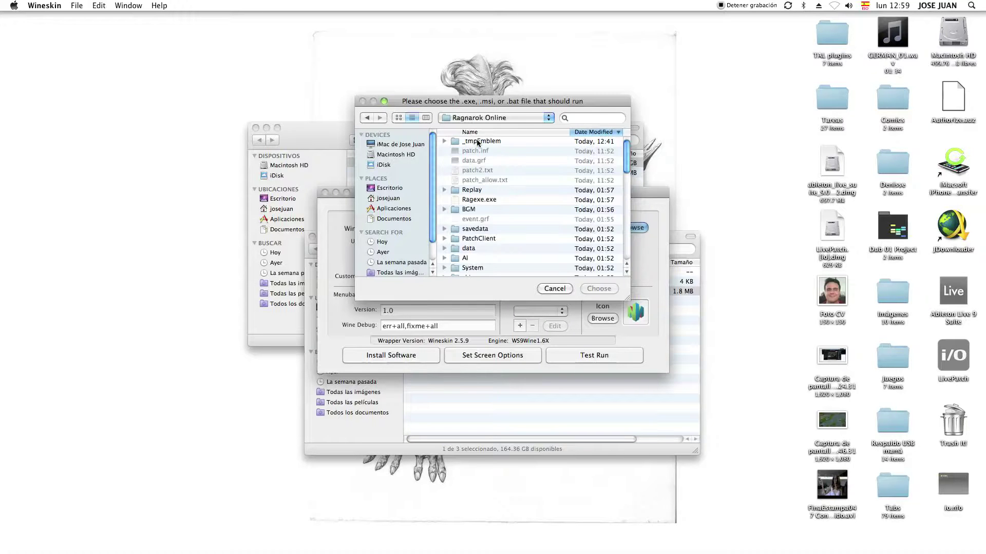
pyautogui.scroll(-8, 487, 203)
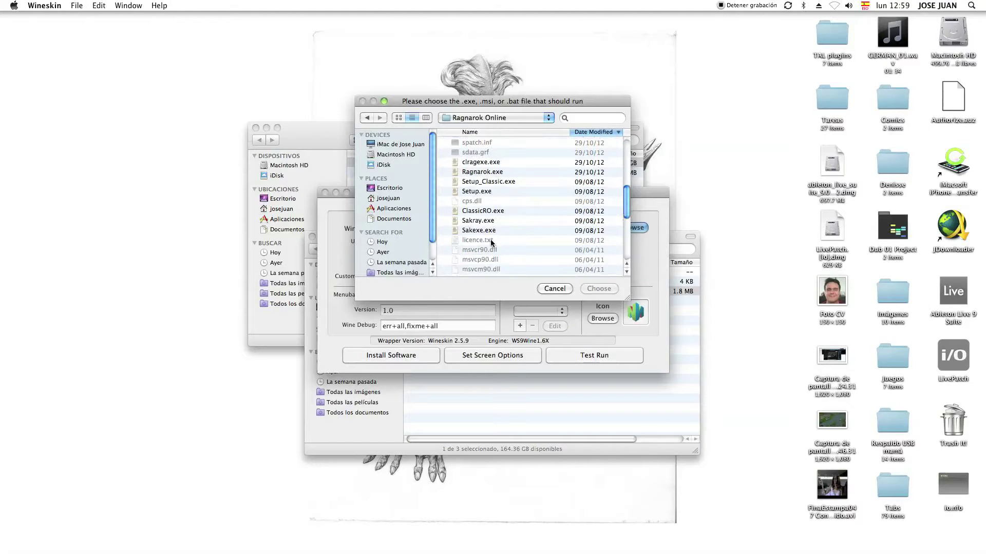
pyautogui.click(476, 174)
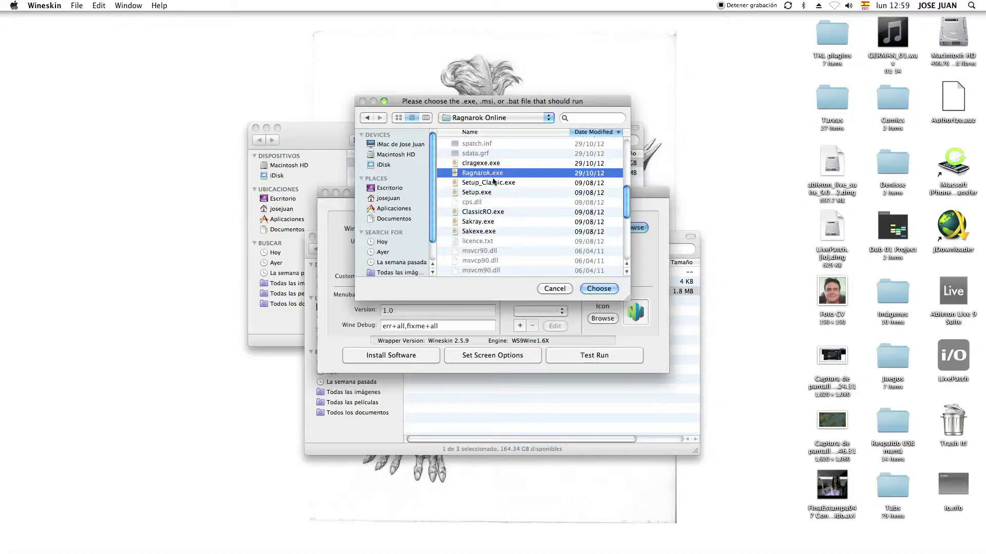
pyautogui.click(598, 288)
pyautogui.moveTo(542, 227); pyautogui.dragTo(382, 229)
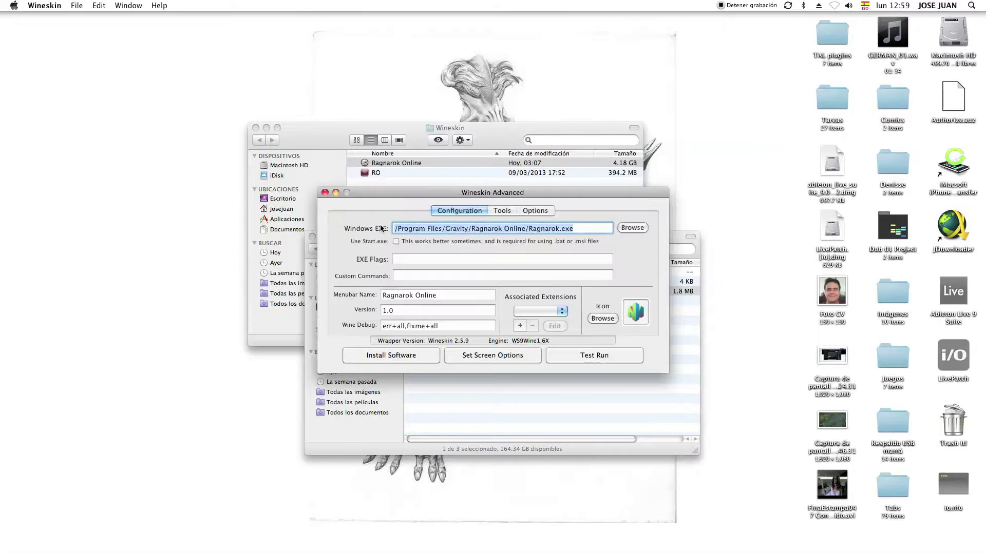
# Test-run Ragnarok Online and press Start once the patch client finishes
pyautogui.click(586, 355)
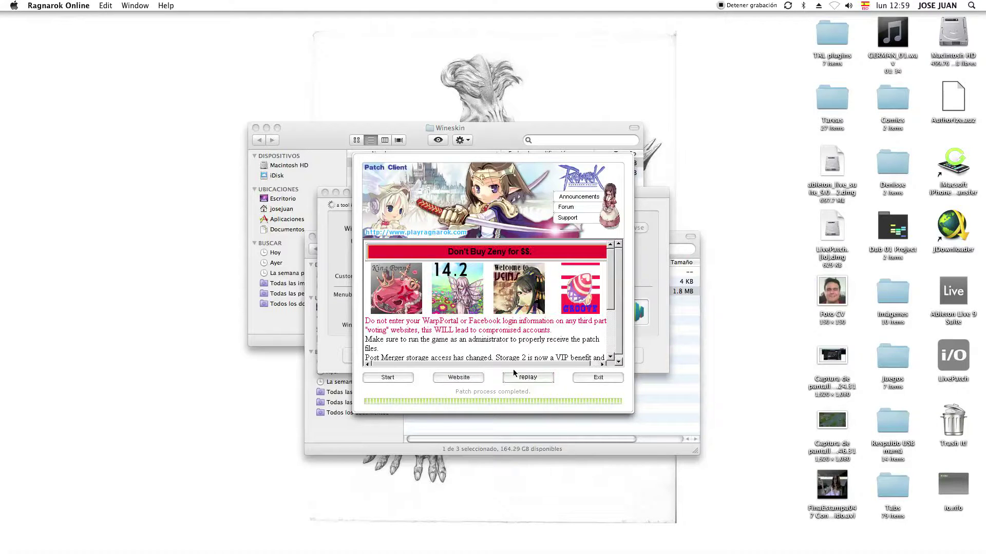
pyautogui.click(389, 379)
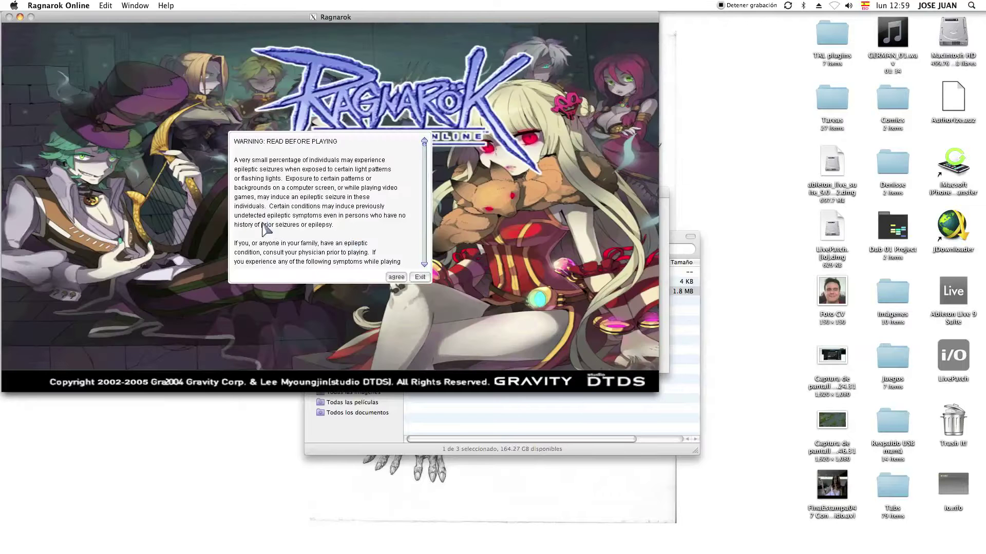
# Accept the seizure warning, log in with the account password and confirm the server
pyautogui.click(402, 280)
pyautogui.click(324, 290)
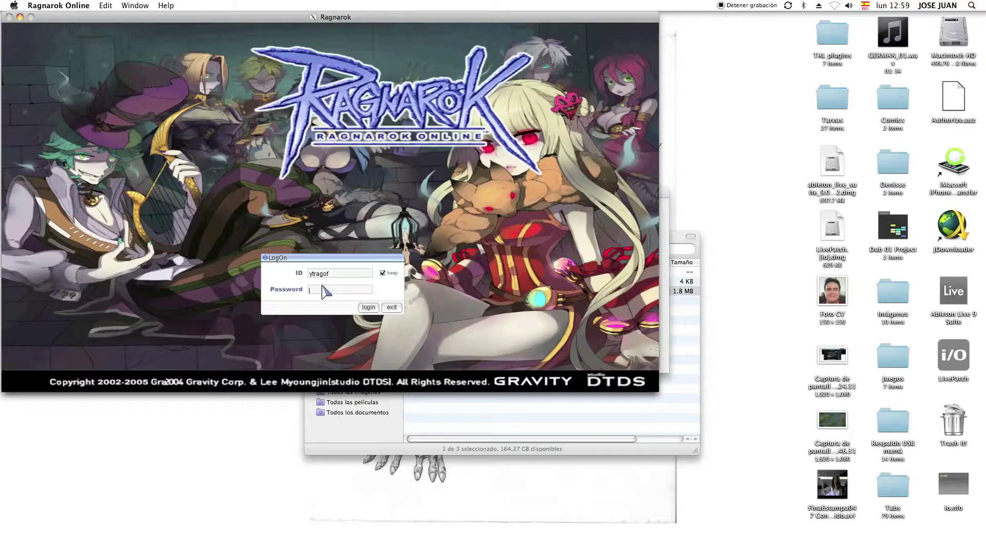
pyautogui.write('****')
pyautogui.press('Return')
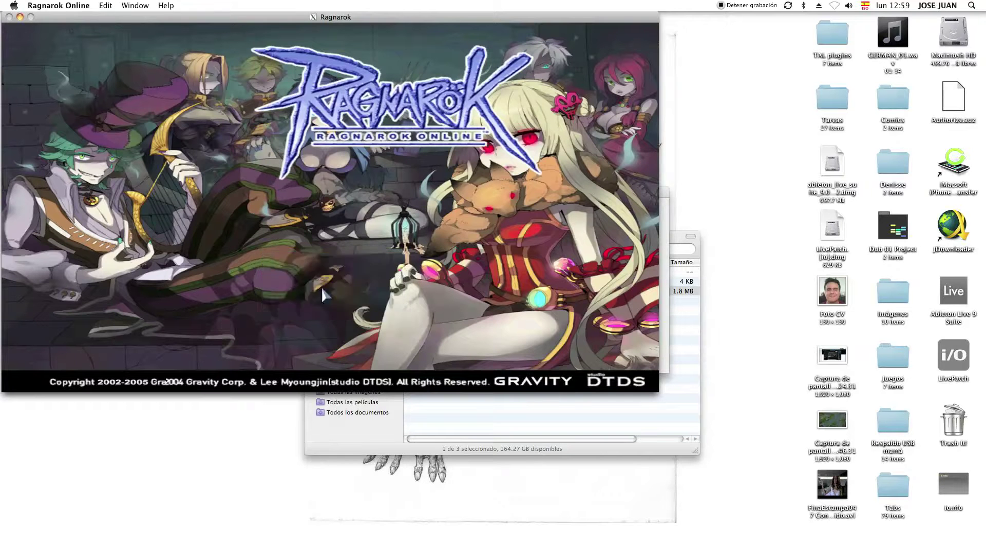
pyautogui.press('Return')
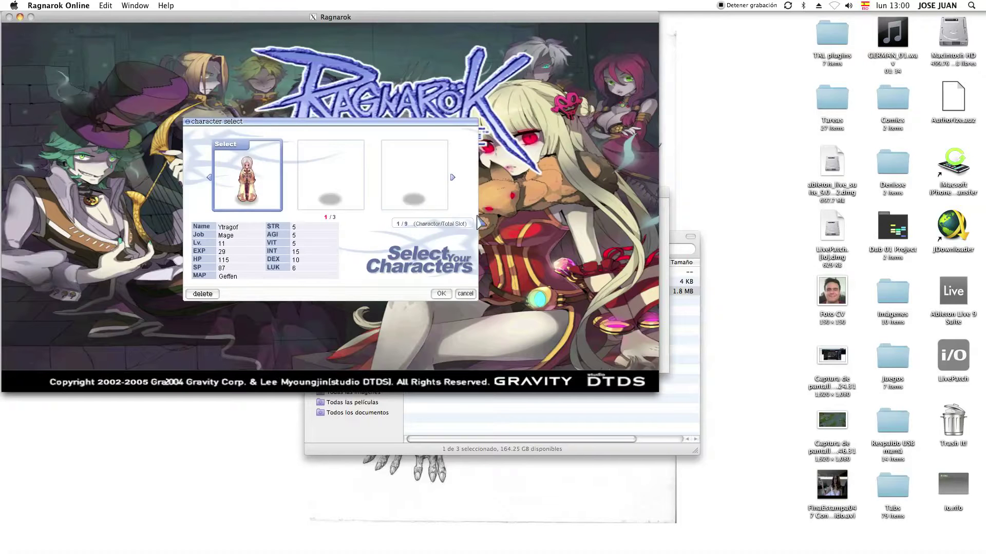
# Back out of character selection and quit Ragnarok Online
pyautogui.click(465, 294)
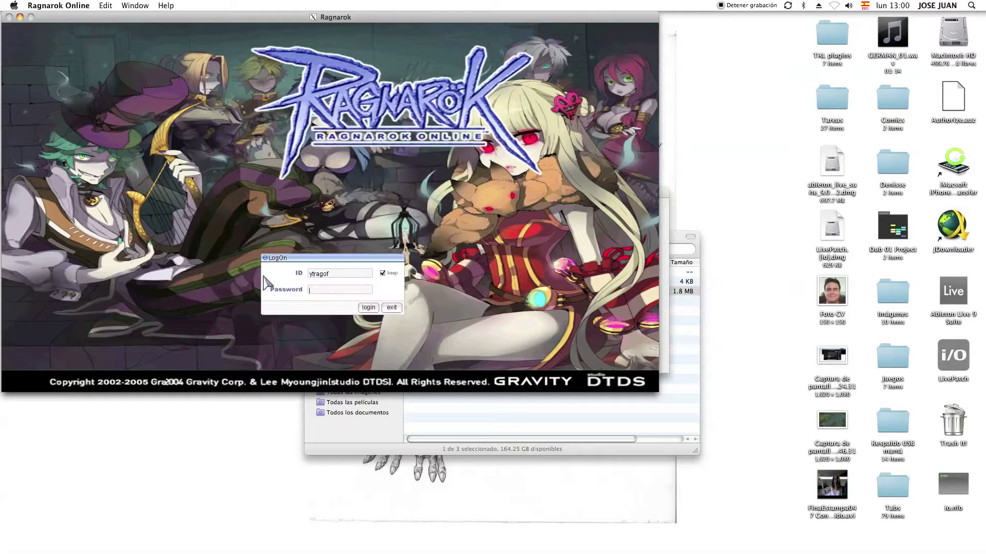
pyautogui.click(391, 307)
pyautogui.click(369, 231)
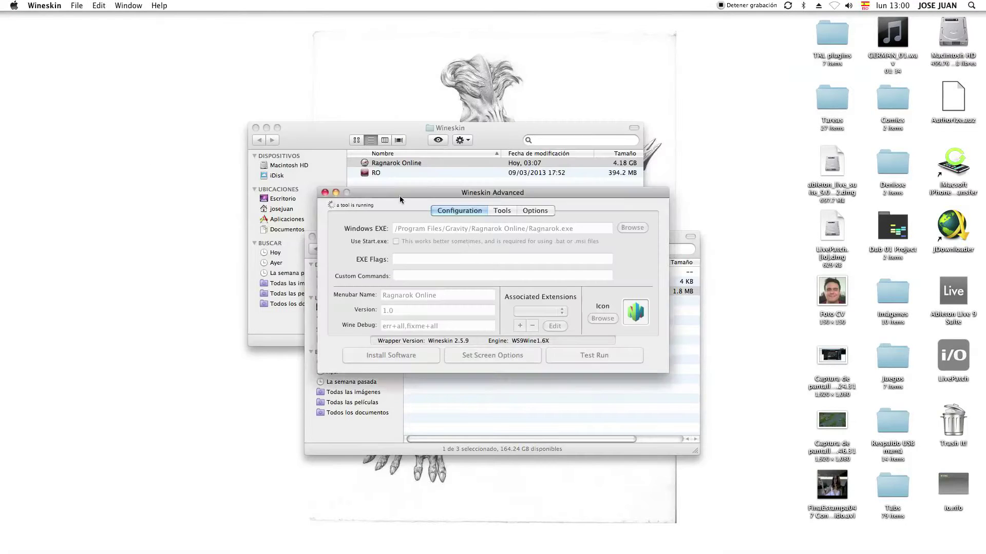
# Dismiss the Test Run Complete message and close the Wineskin Advanced window
pyautogui.click(383, 164)
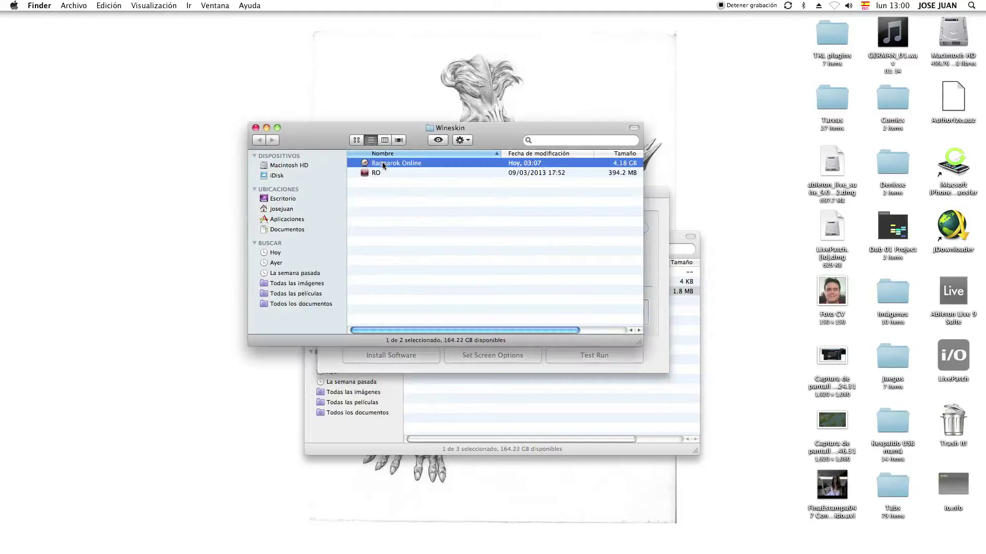
pyautogui.moveTo(754, 548)
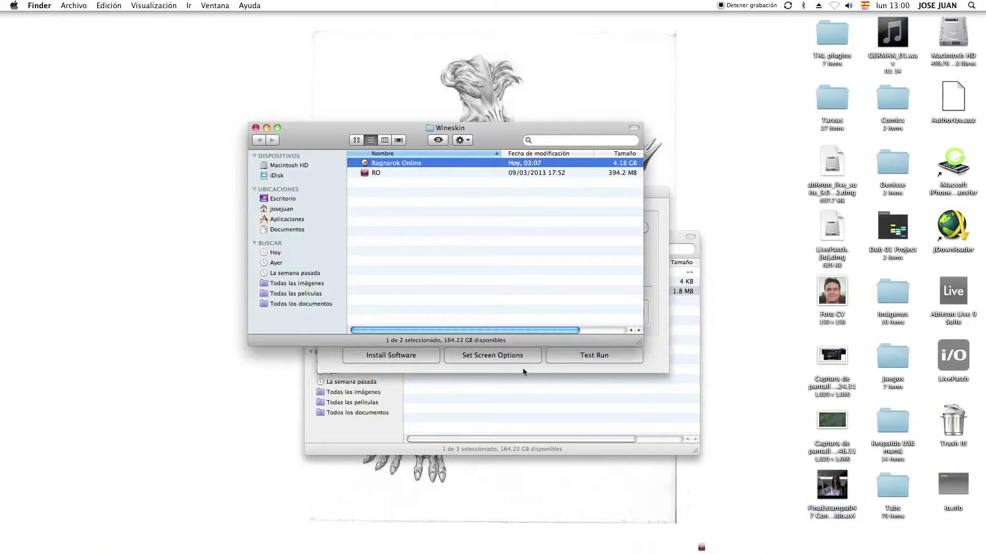
pyautogui.click(541, 362)
pyautogui.click(519, 192)
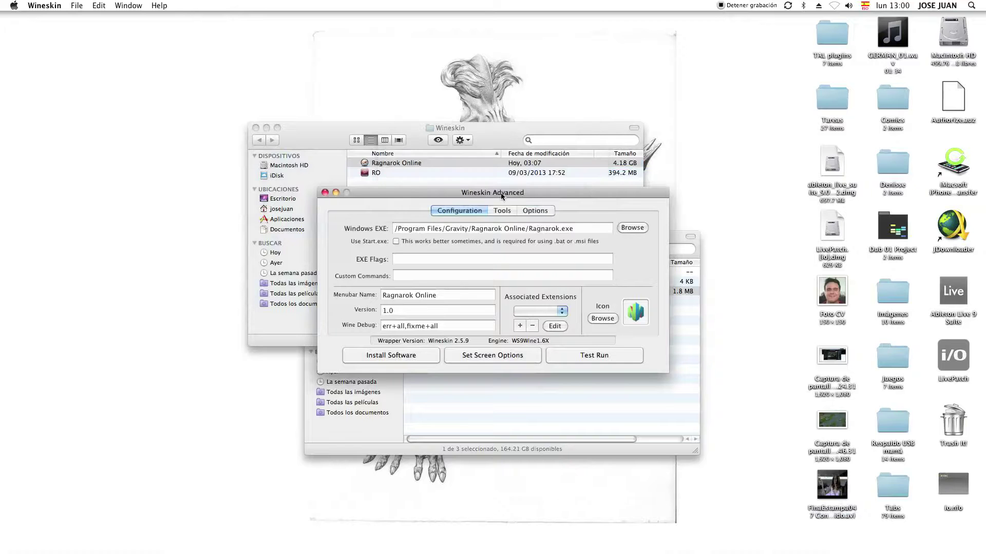
pyautogui.click(325, 194)
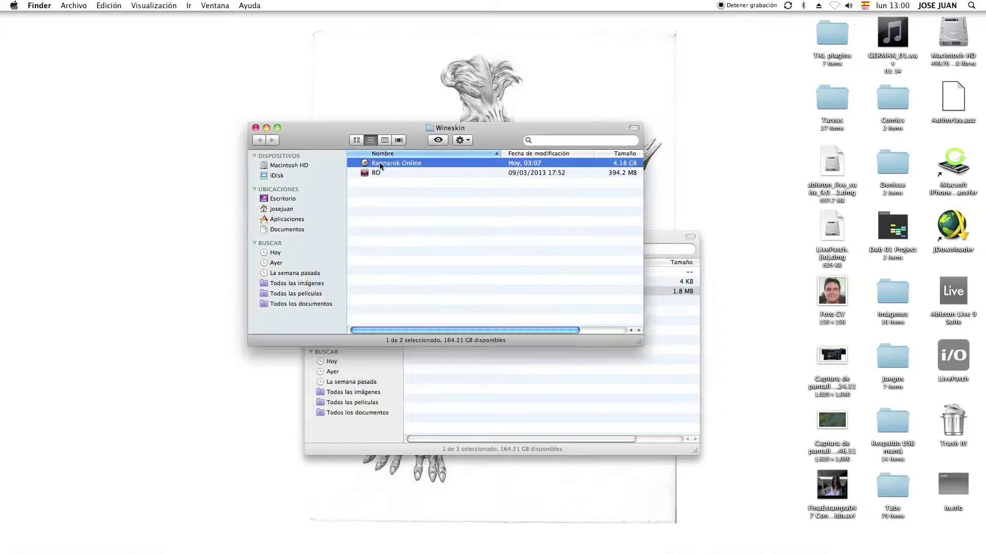
pyautogui.moveTo(725, 543)
pyautogui.click(790, 526)
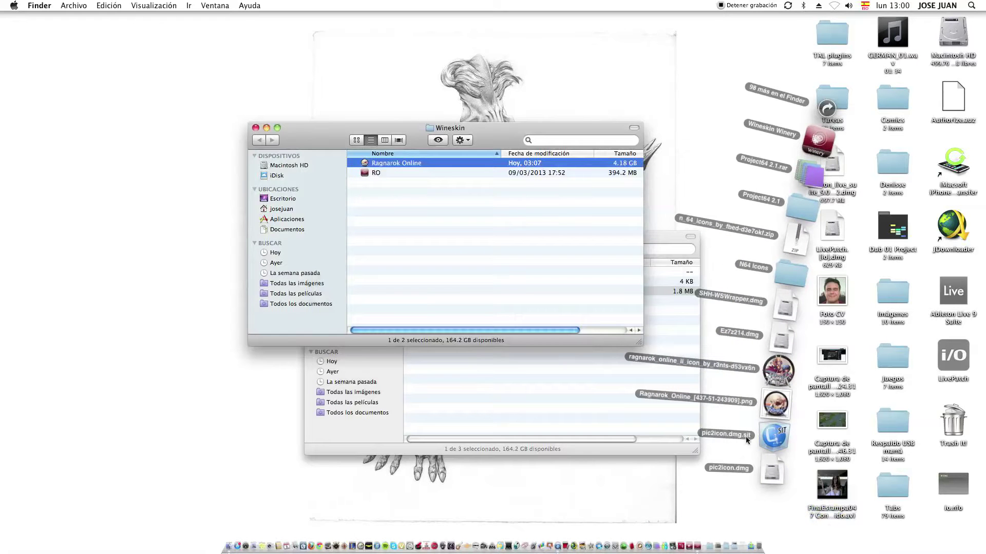
pyautogui.click(771, 405)
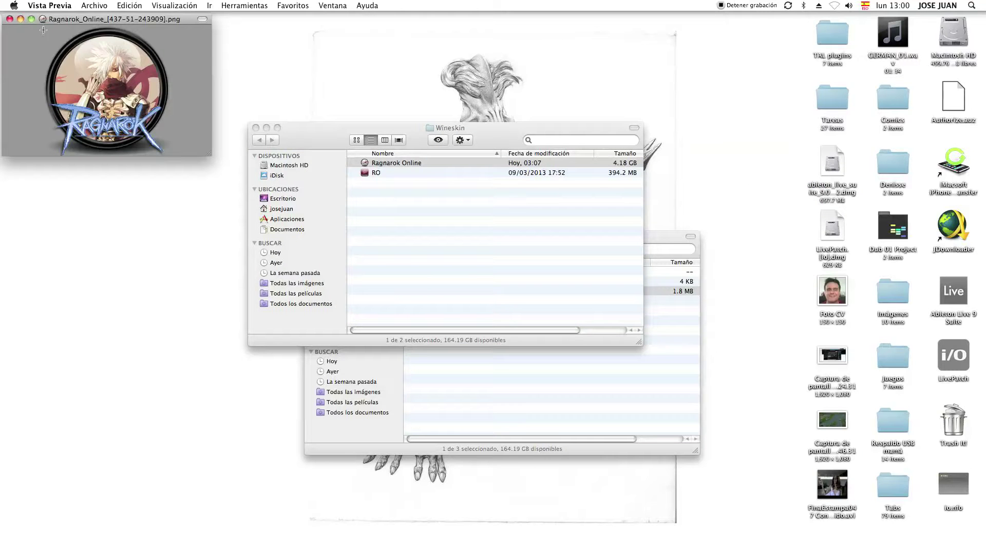
pyautogui.click(10, 19)
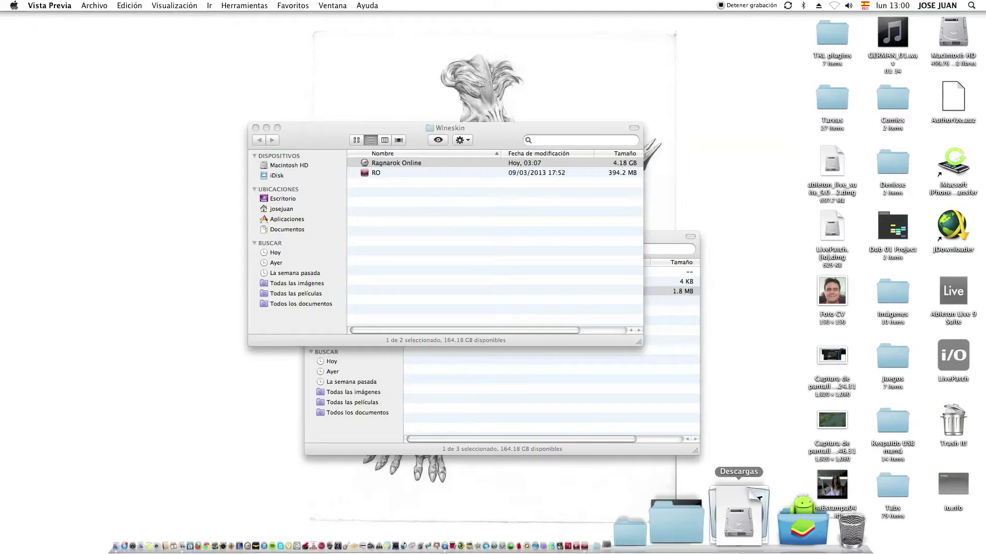
pyautogui.click(742, 549)
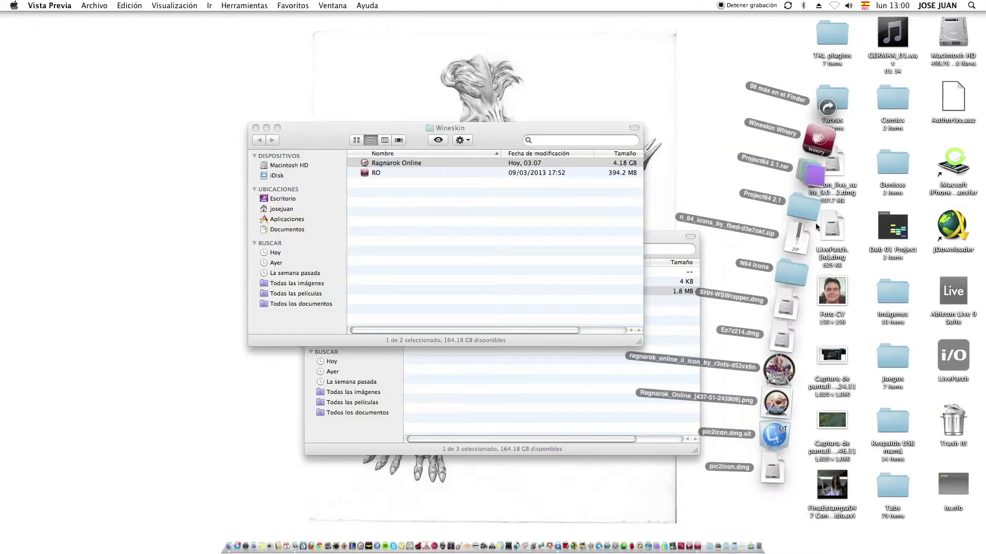
pyautogui.click(831, 116)
pyautogui.click(720, 201)
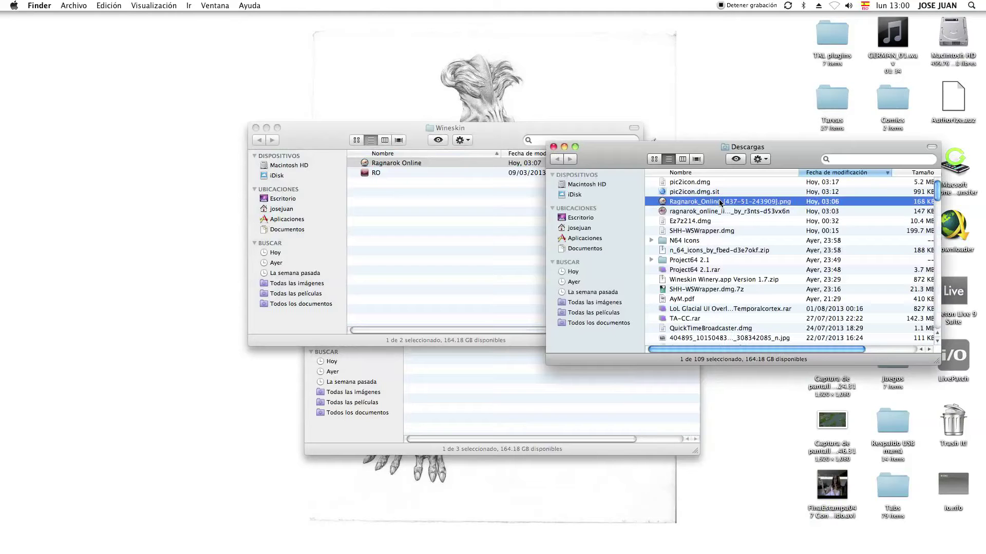
pyautogui.press('super+i')
pyautogui.click(19, 41)
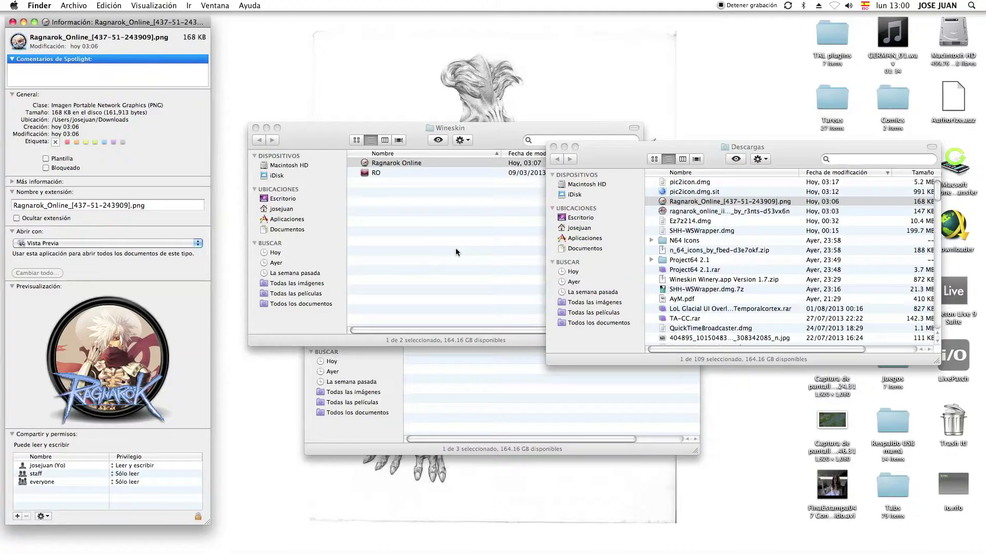
# Paste the Ragnarok image as the RO wrapper's icon in its Get Info panel
pyautogui.click(386, 164)
pyautogui.click(385, 173)
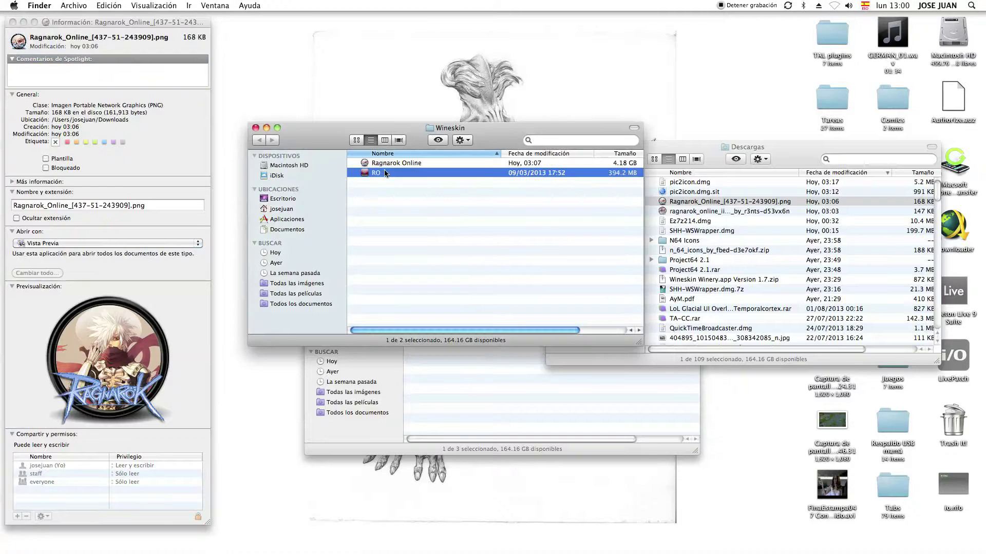
pyautogui.press('super+i')
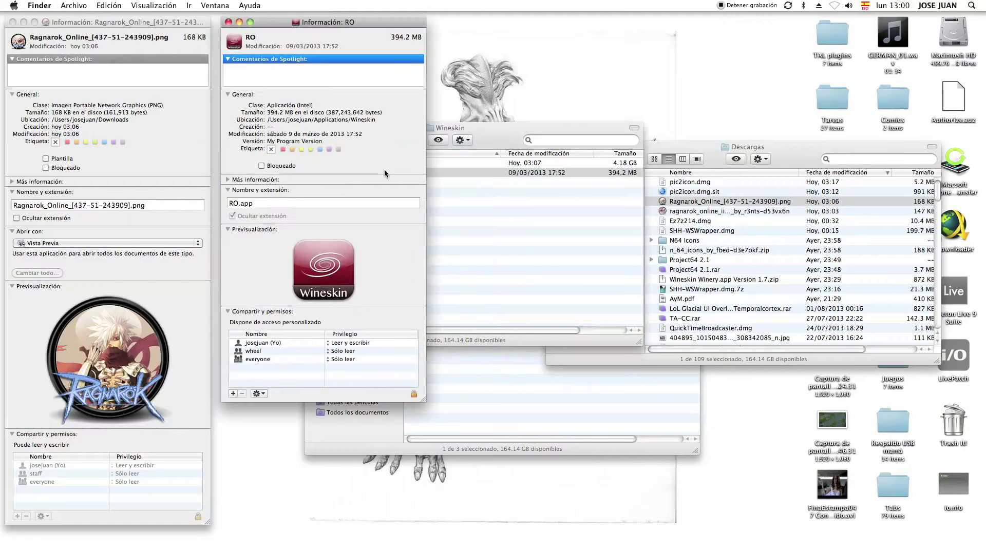
pyautogui.click(236, 43)
pyautogui.press('super+v')
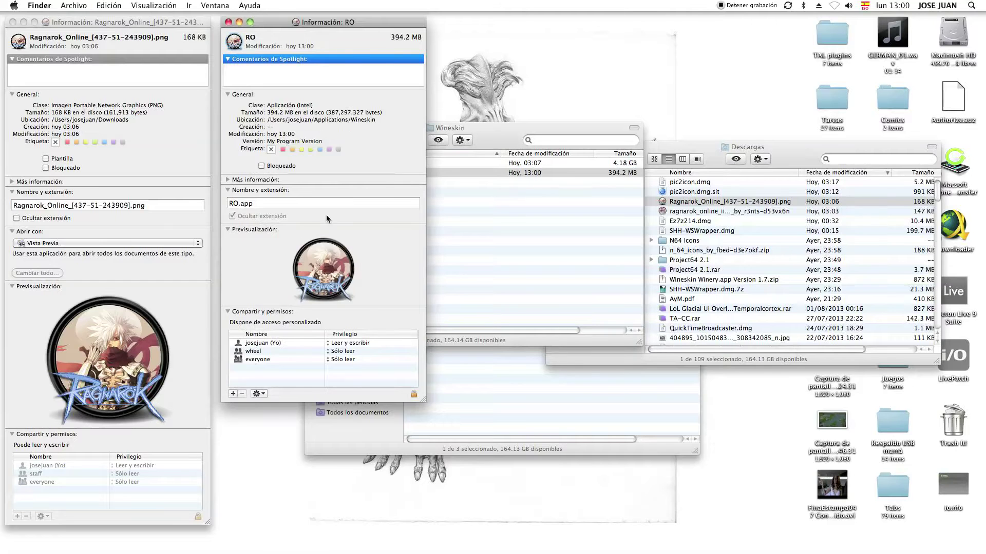
pyautogui.click(229, 22)
# Delete the RO wrapper and permanently empty the Trash
pyautogui.click(377, 204)
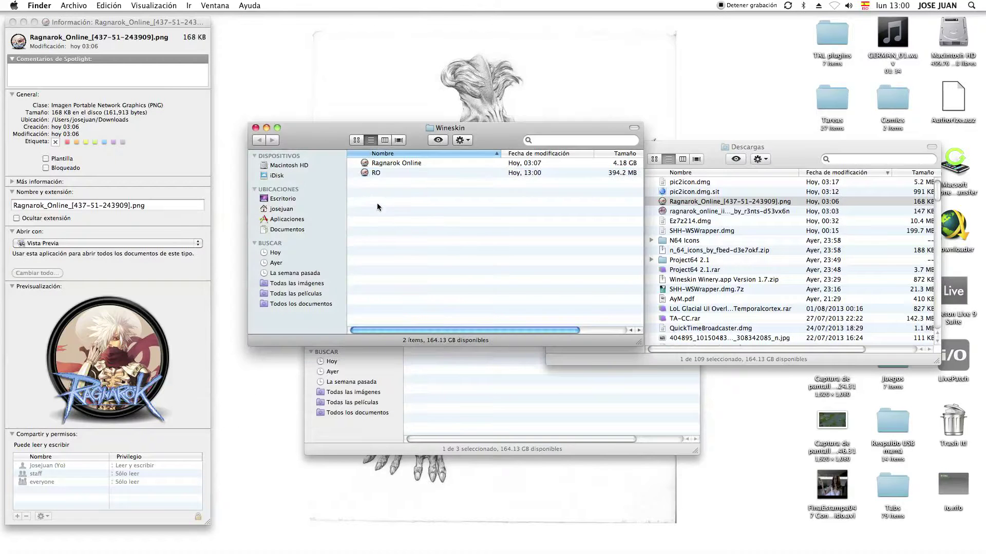
pyautogui.click(371, 174)
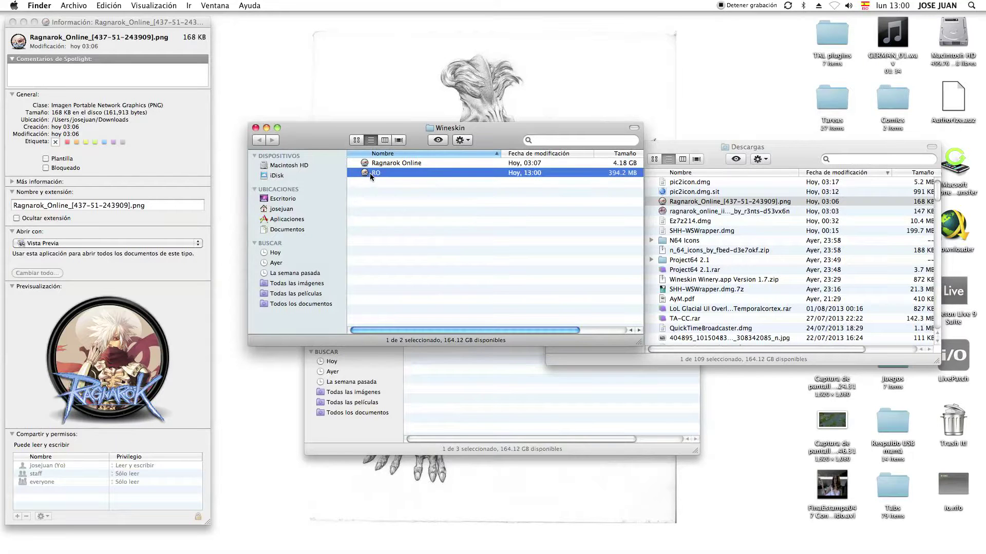
pyautogui.press('super+BackSpace')
pyautogui.press('shift+super+BackSpace')
pyautogui.press('Return')
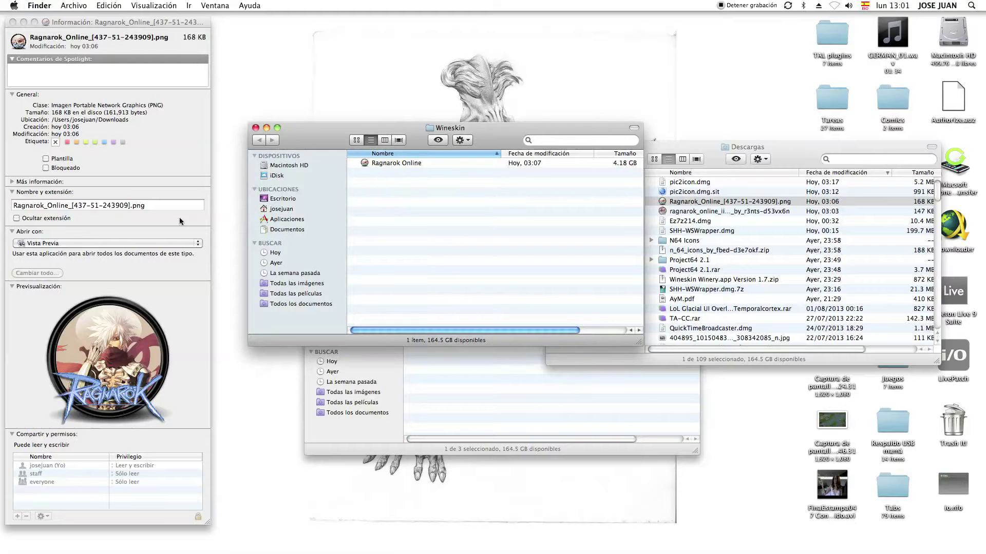
# Close the image's info panel and bring the Wineskin folder window forward
pyautogui.click(12, 22)
pyautogui.click(707, 146)
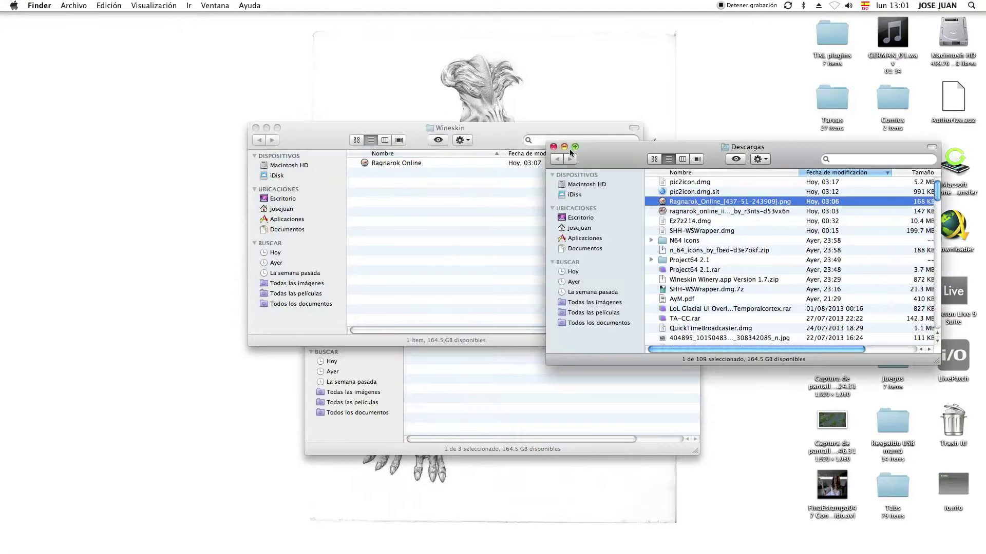
pyautogui.click(508, 301)
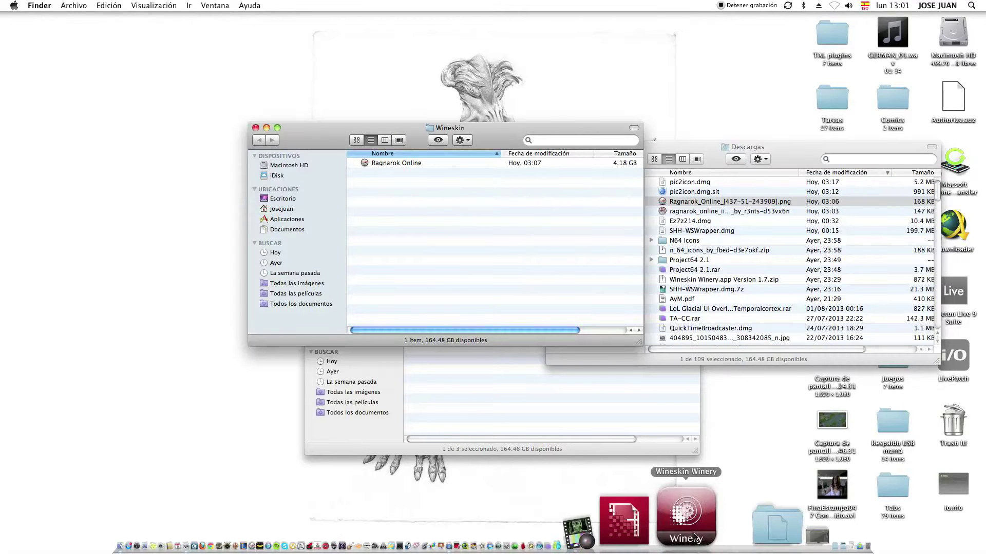
# Check Winery's WS9Wine1.6X engine and Wineskin-2.5.9 wrapper version, close it, then show the home folder
pyautogui.click(686, 514)
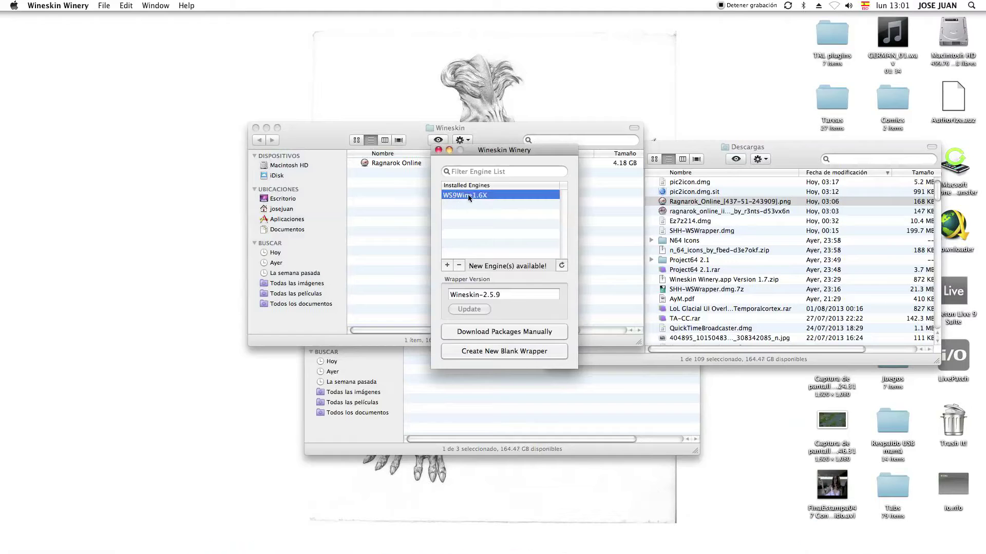
pyautogui.tripleClick(470, 296)
pyautogui.click(522, 294)
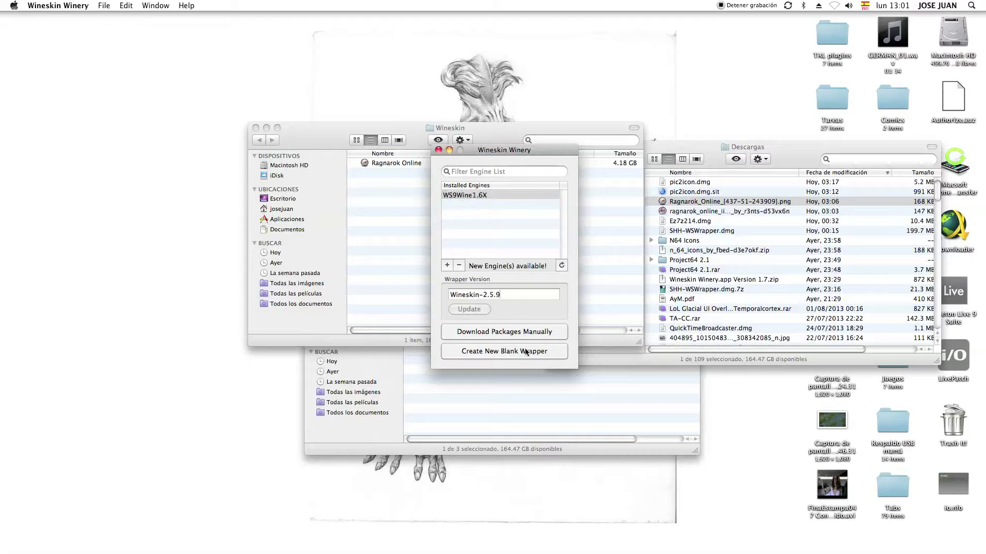
pyautogui.click(438, 149)
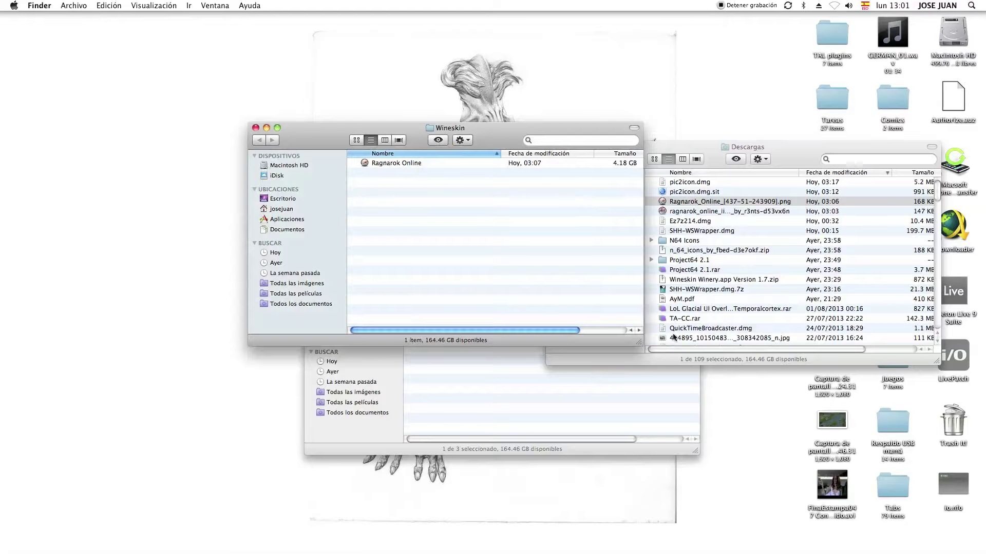
pyautogui.click(497, 413)
pyautogui.click(335, 319)
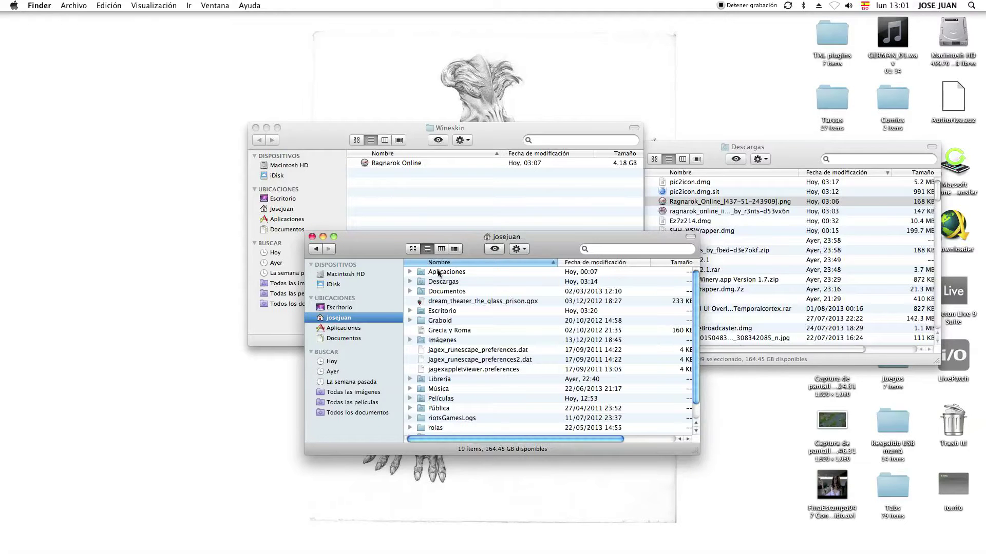
# Browse Librería › Caches › winetricks › ragnarok and select the iRO full-install .msi file
pyautogui.scroll(-1, 439, 417)
pyautogui.doubleClick(430, 363)
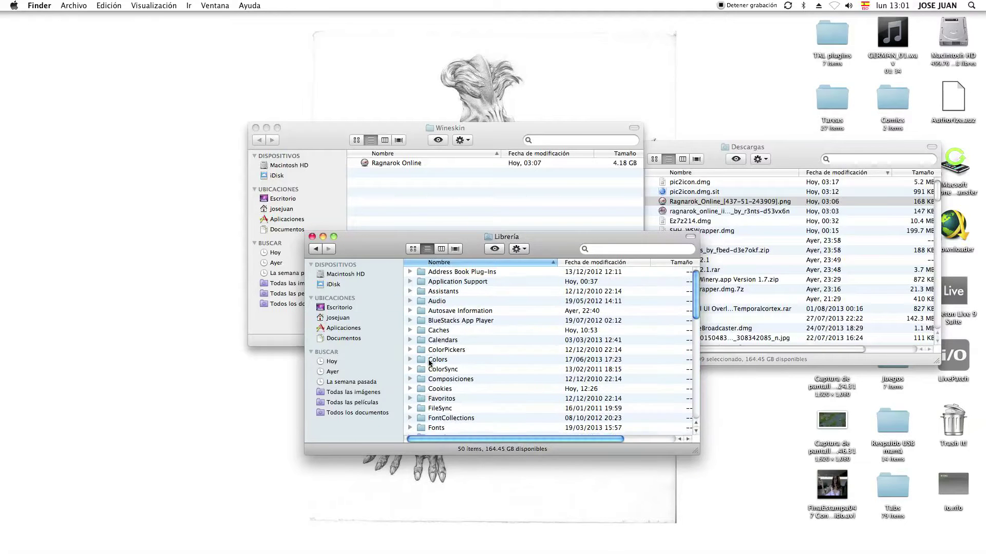
pyautogui.click(443, 333)
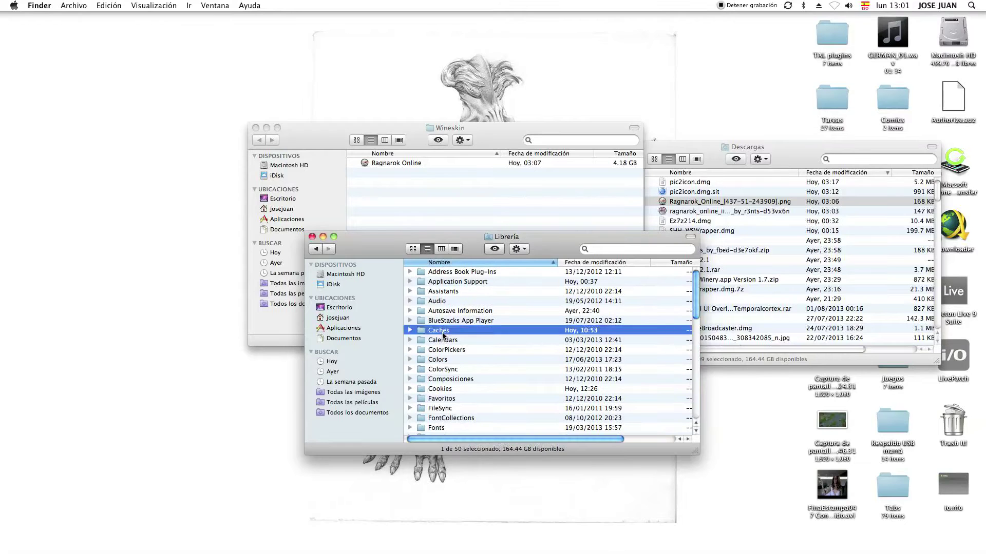
pyautogui.doubleClick(442, 333)
pyautogui.doubleClick(443, 430)
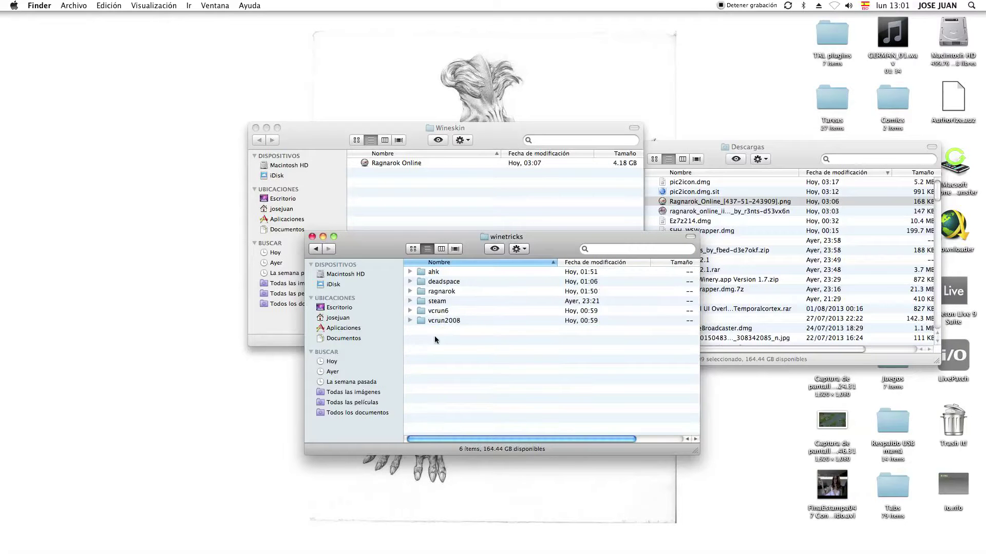
pyautogui.doubleClick(444, 291)
pyautogui.click(422, 275)
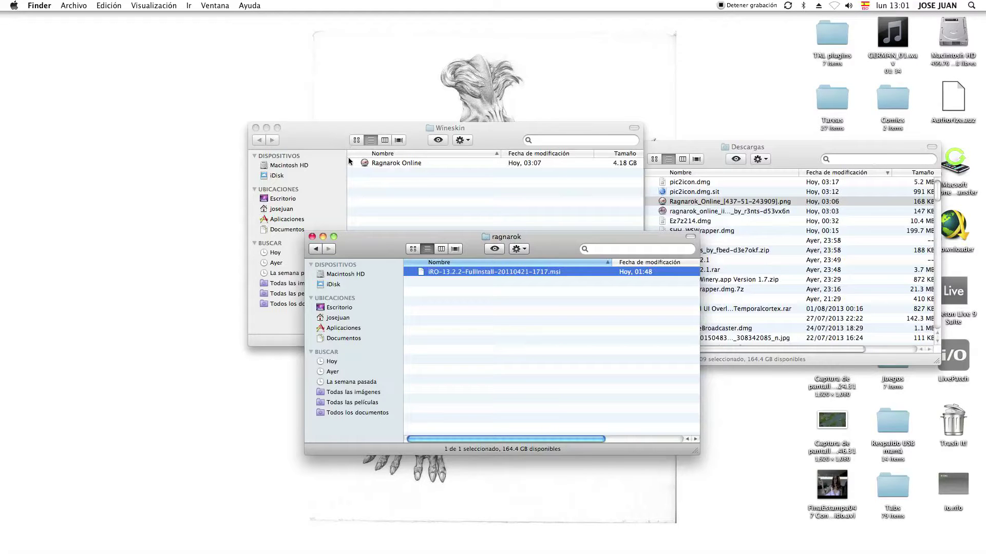
pyautogui.click(497, 214)
# Launch the Ragnarok Online wrapper and start the game once the patch client completes
pyautogui.click(660, 380)
pyautogui.click(387, 169)
pyautogui.click(384, 163)
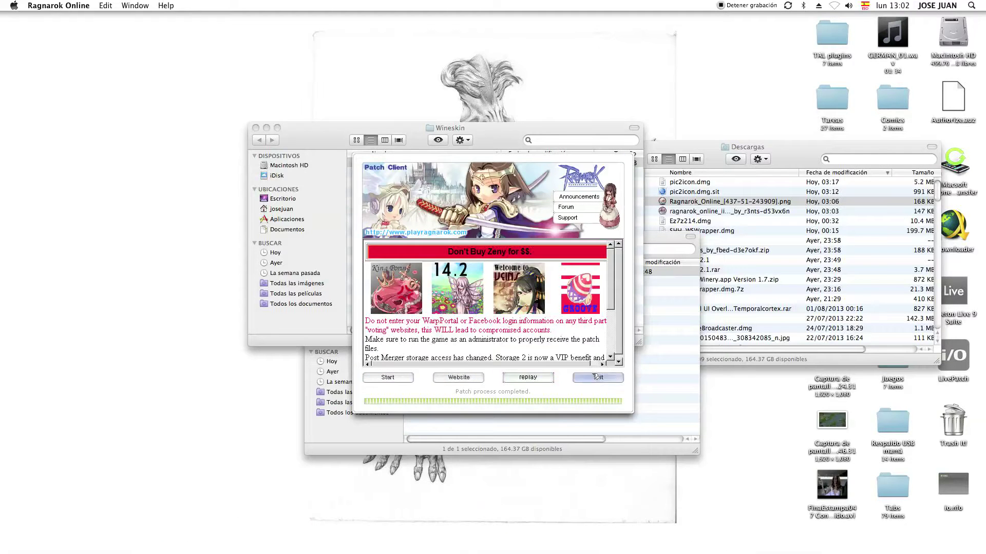
pyautogui.click(586, 377)
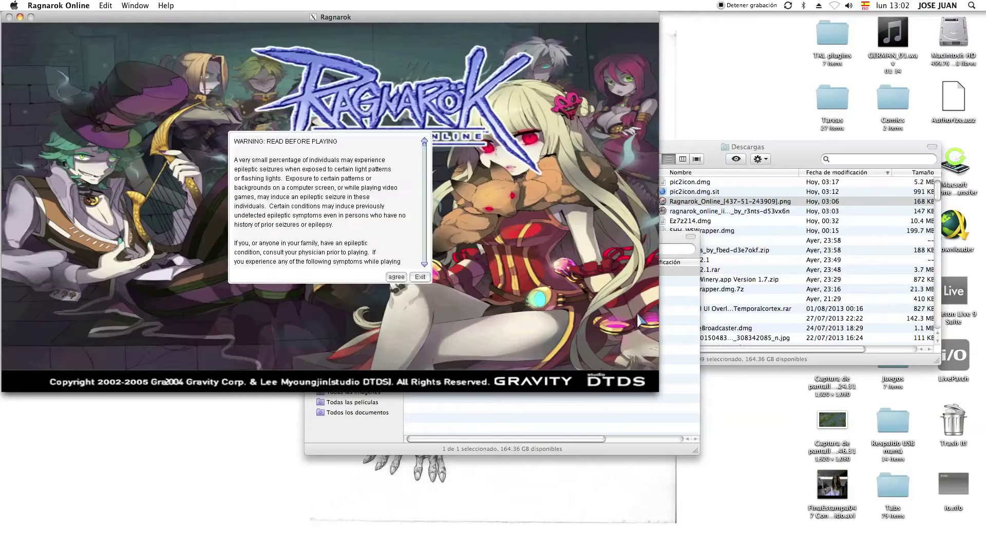
pyautogui.click(824, 397)
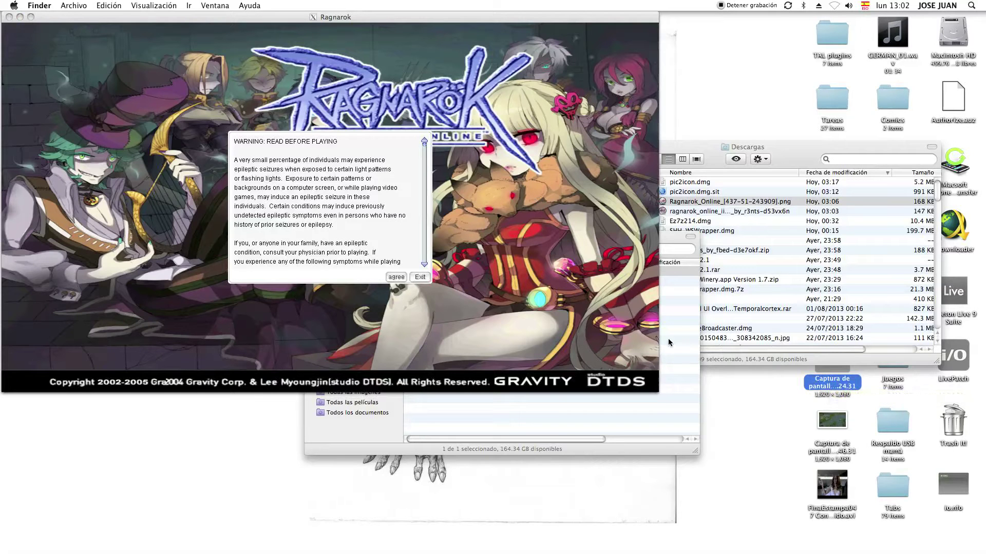
pyautogui.click(543, 317)
# Accept the warning, submit the saved login, and confirm the server and character
pyautogui.click(396, 277)
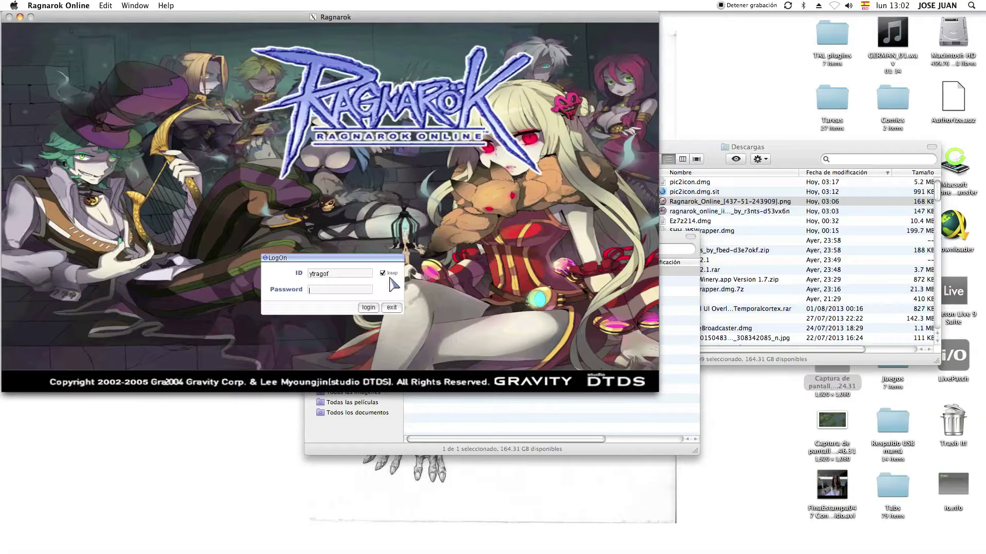
pyautogui.click(13, 6)
pyautogui.click(233, 118)
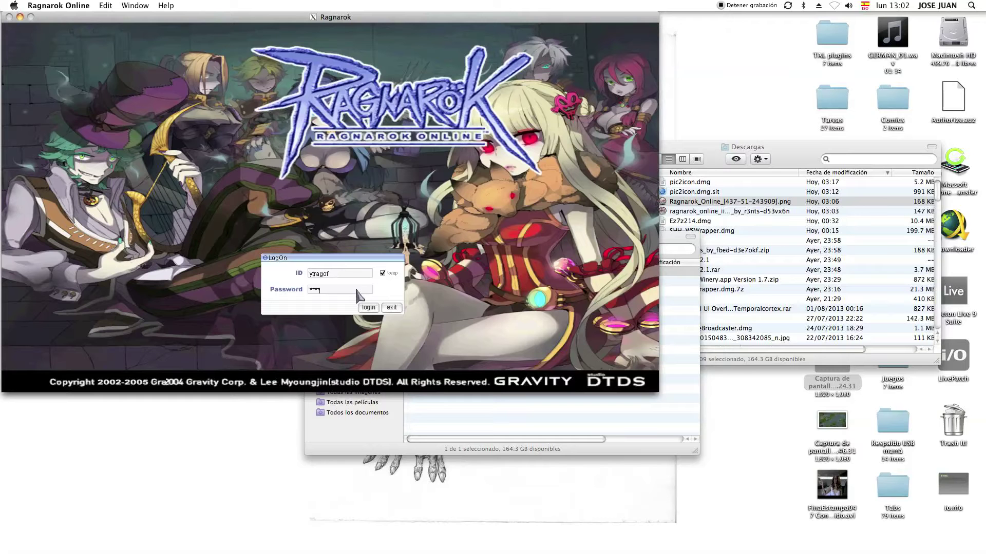
pyautogui.press('Return')
pyautogui.press('Return')
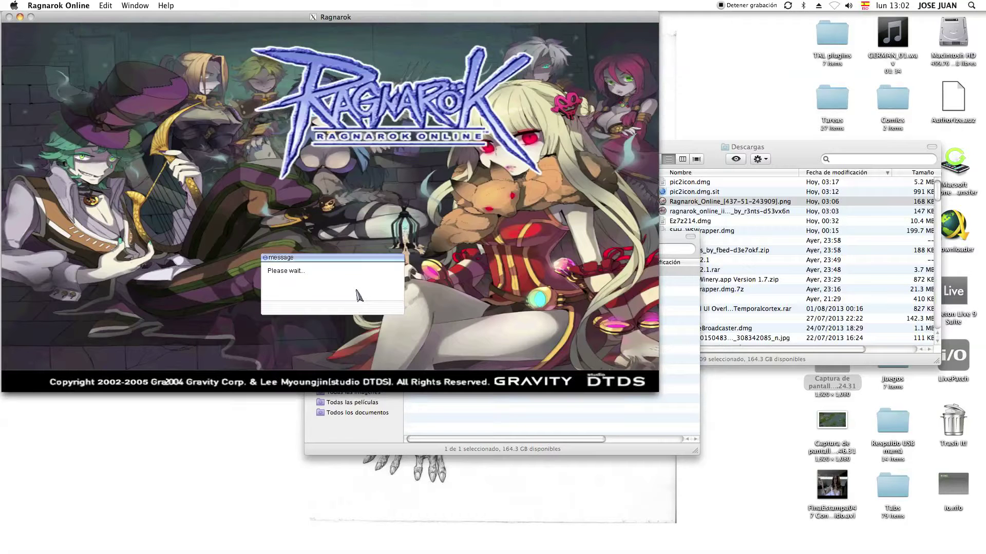
pyautogui.press('Return')
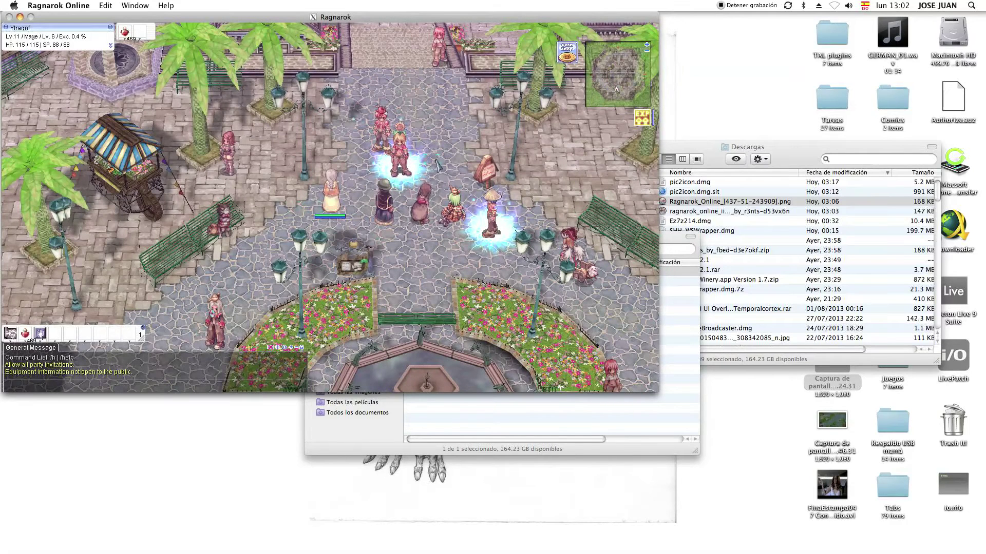
# Walk the mage through the plaza and west along the town streets
pyautogui.click(290, 287)
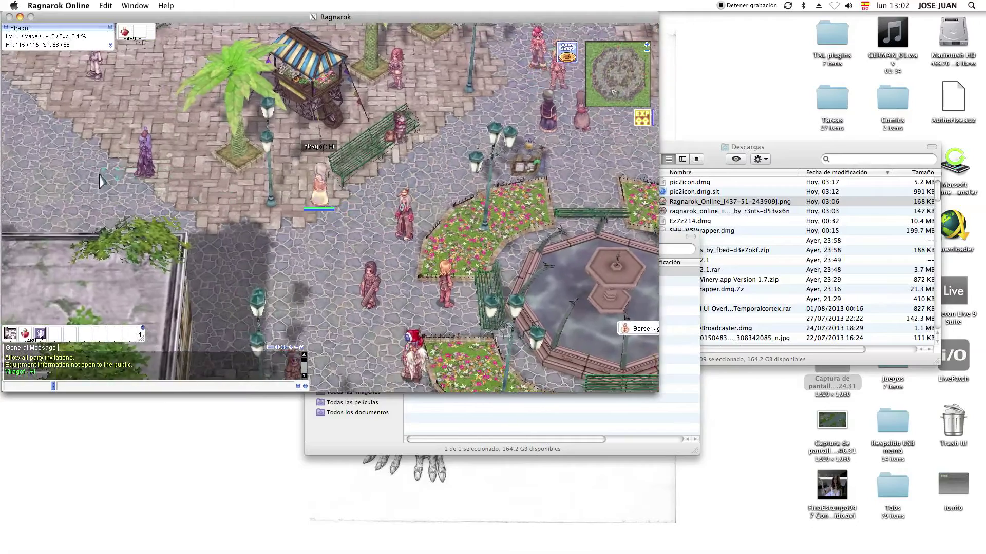
pyautogui.click(1, 110)
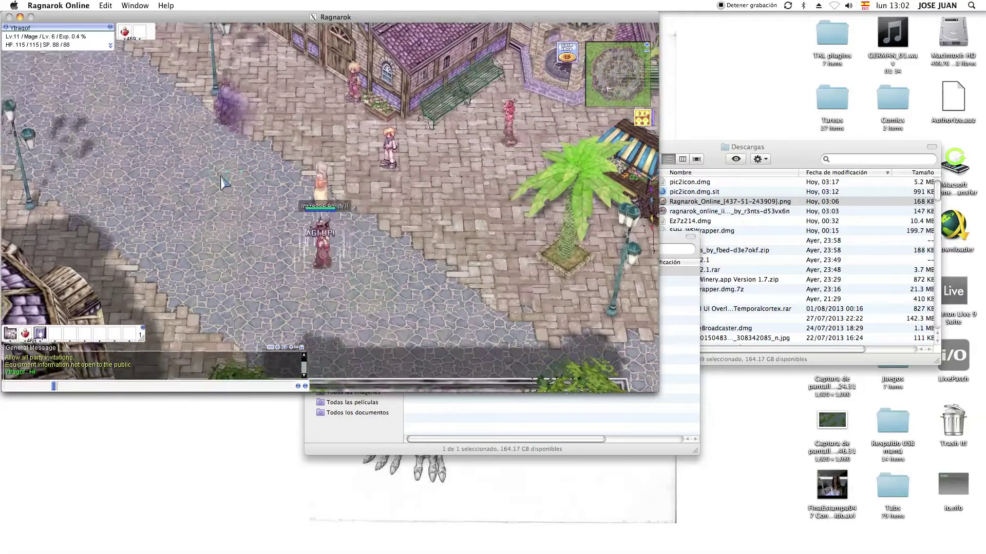
pyautogui.click(221, 182)
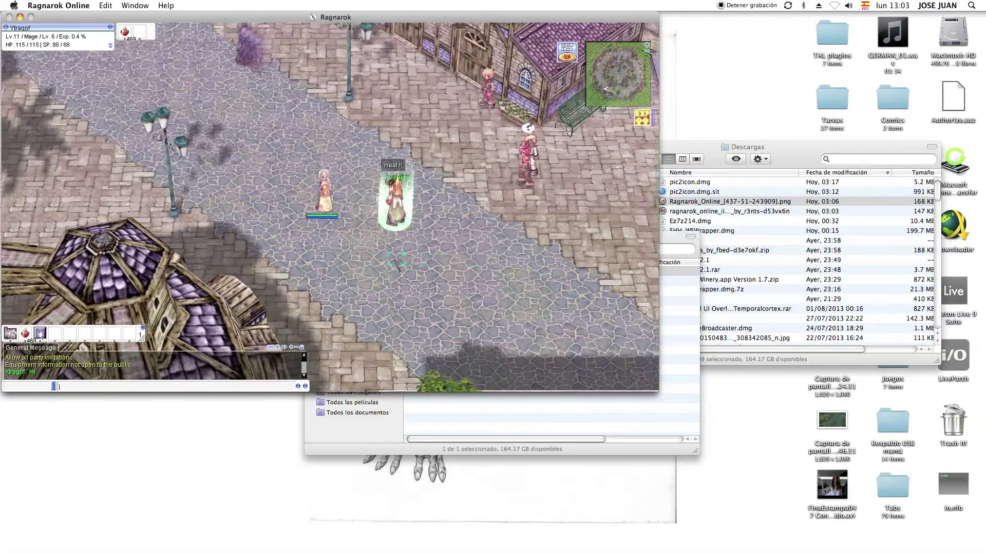
pyautogui.click(403, 281)
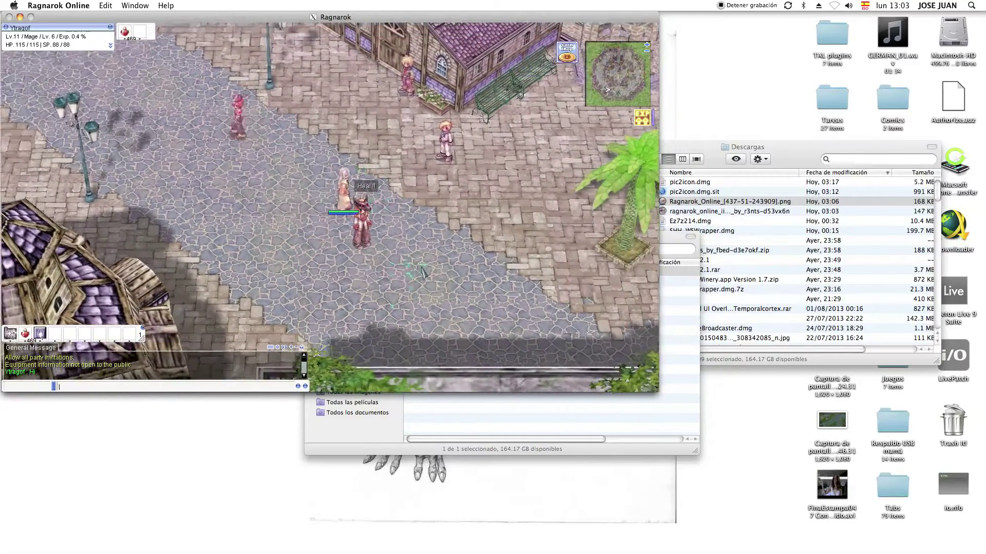
pyautogui.click(373, 319)
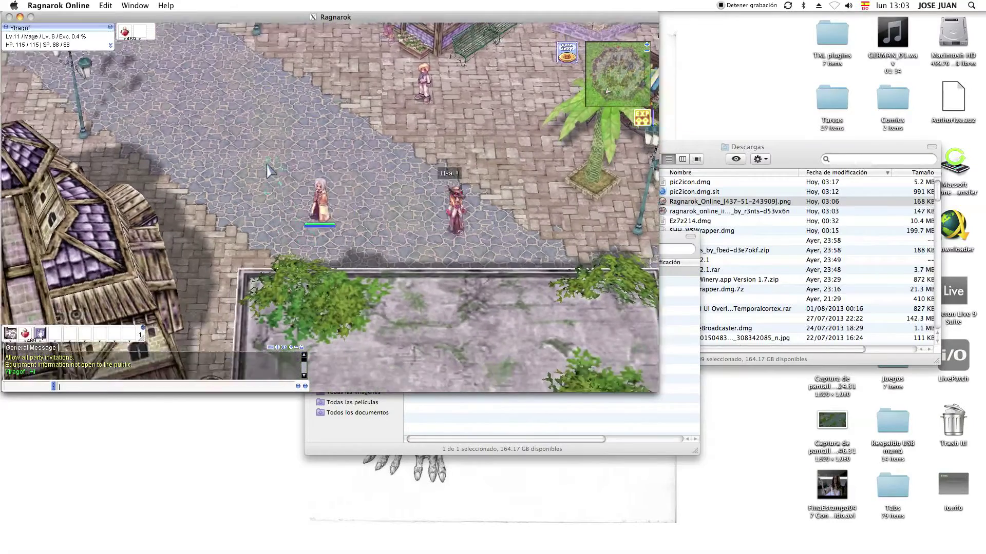
pyautogui.click(263, 152)
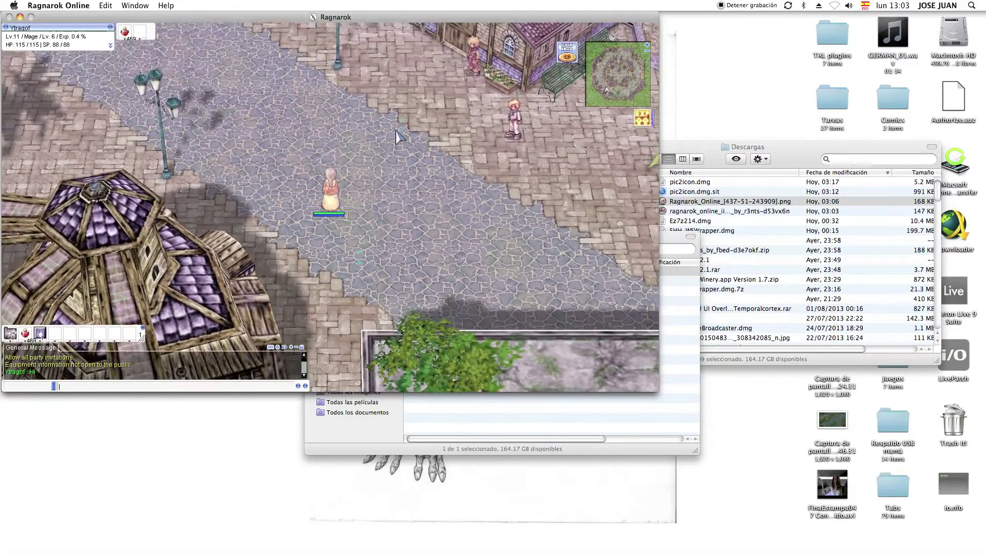
pyautogui.click(375, 260)
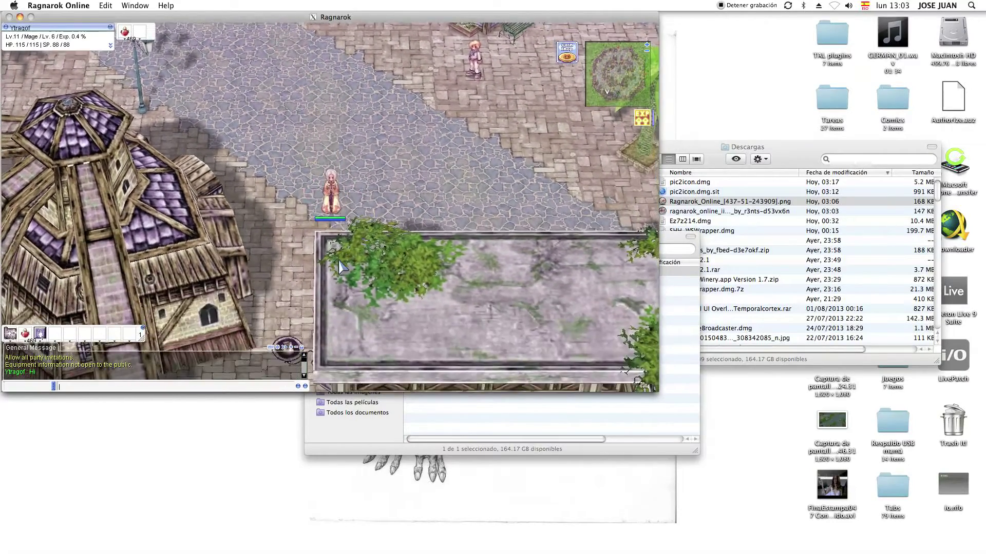
# Make the mage sit with /sit, then exit the game to the desktop
pyautogui.press('Return')
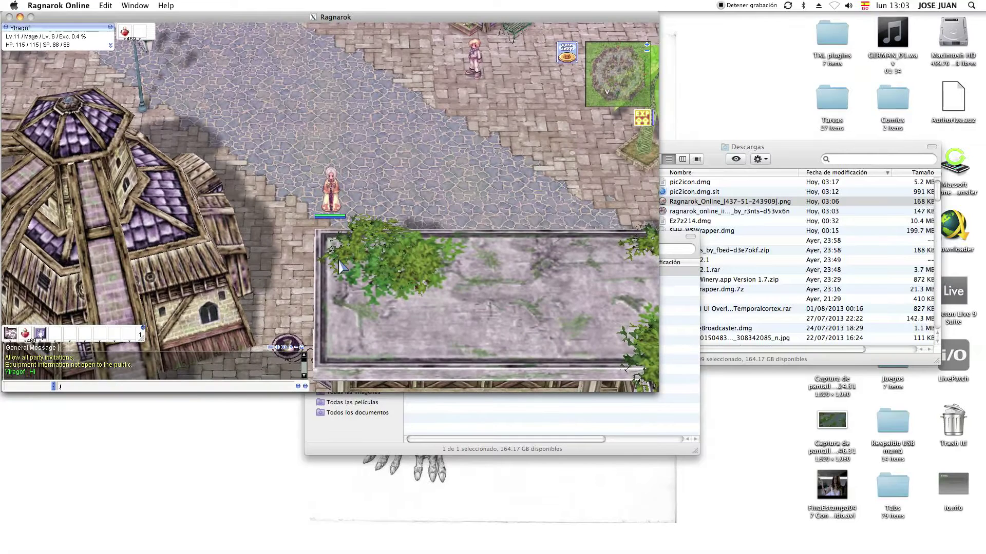
pyautogui.press('Return')
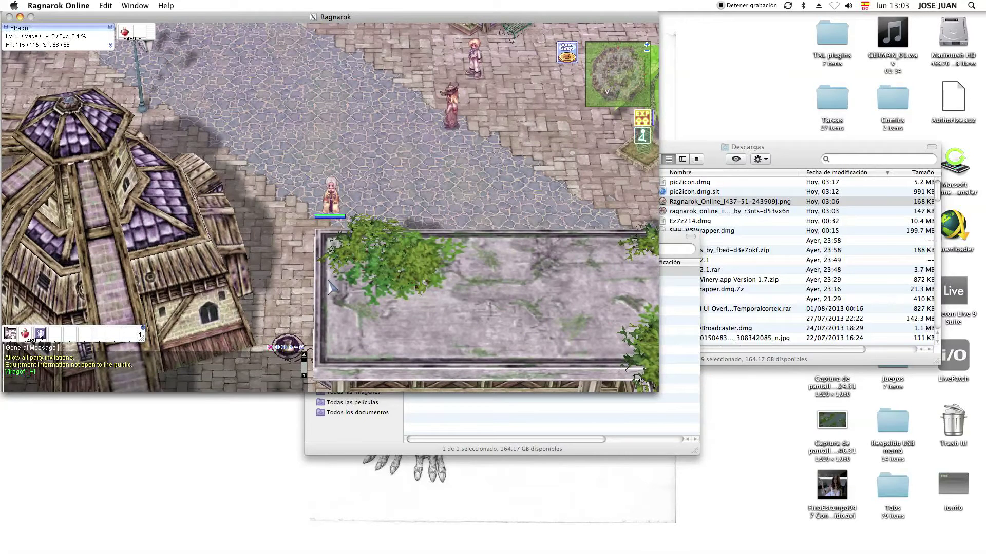
pyautogui.press('Escape')
pyautogui.click(357, 318)
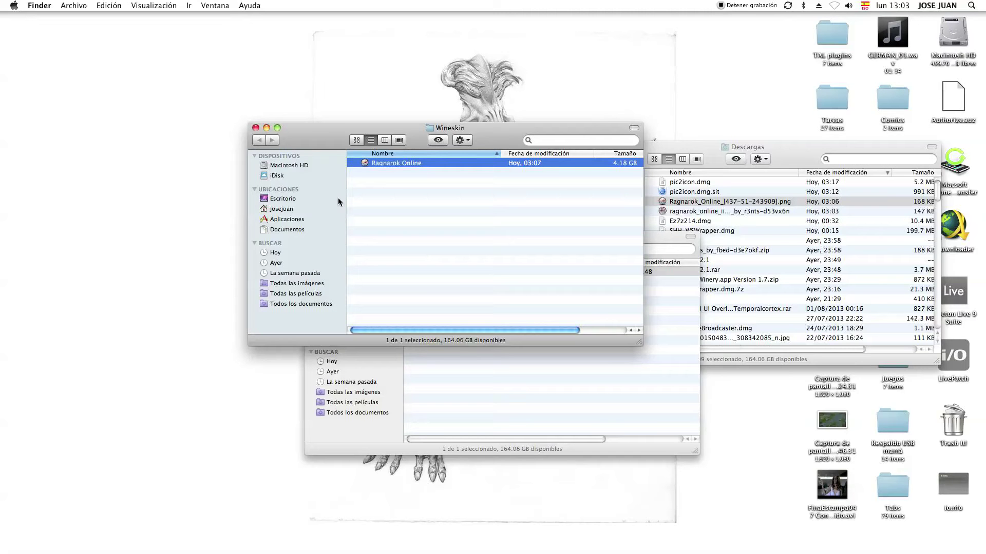
# Close the Wineskin, ragnarok and Descargas Finder windows
pyautogui.click(255, 128)
pyautogui.click(311, 236)
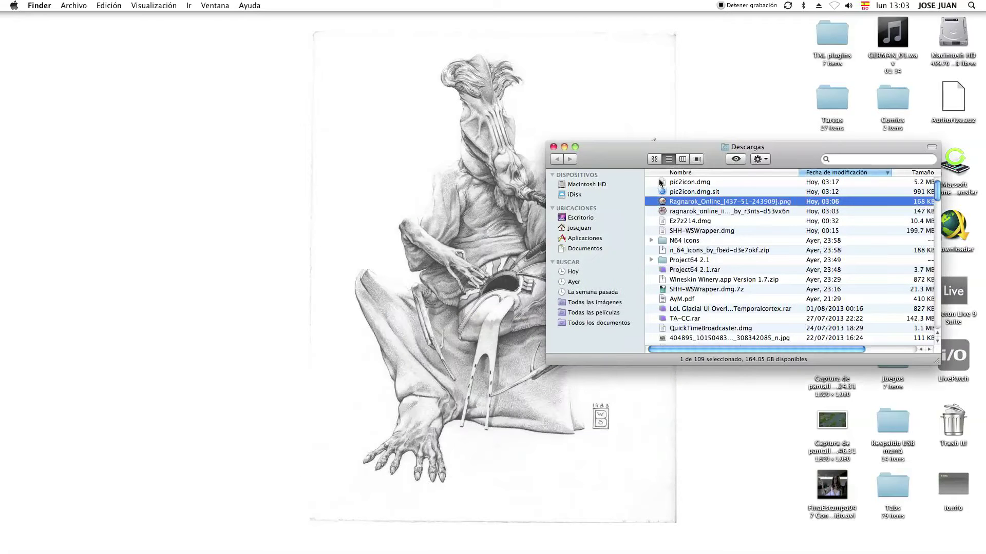
pyautogui.moveTo(628, 154); pyautogui.dragTo(460, 149)
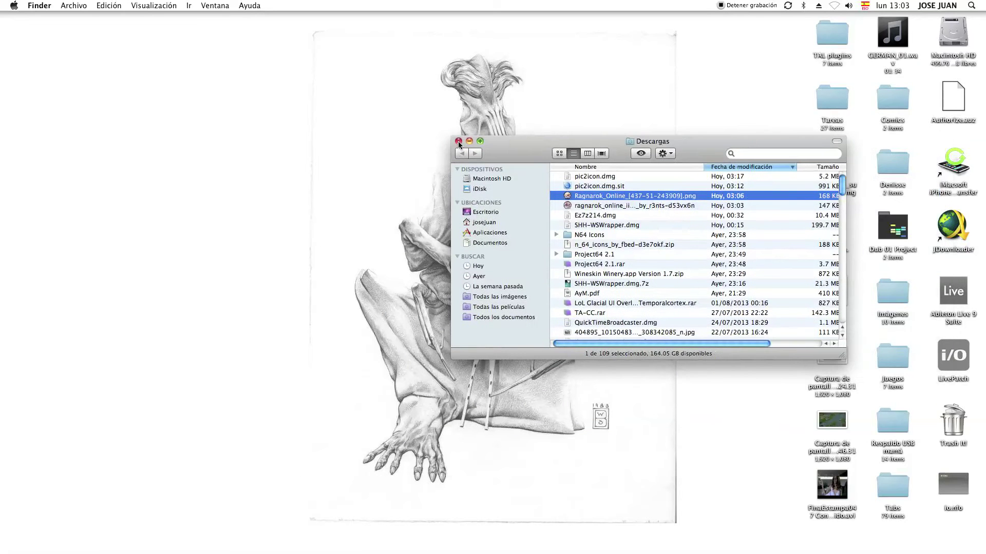
pyautogui.click(458, 144)
pyautogui.moveTo(482, 551)
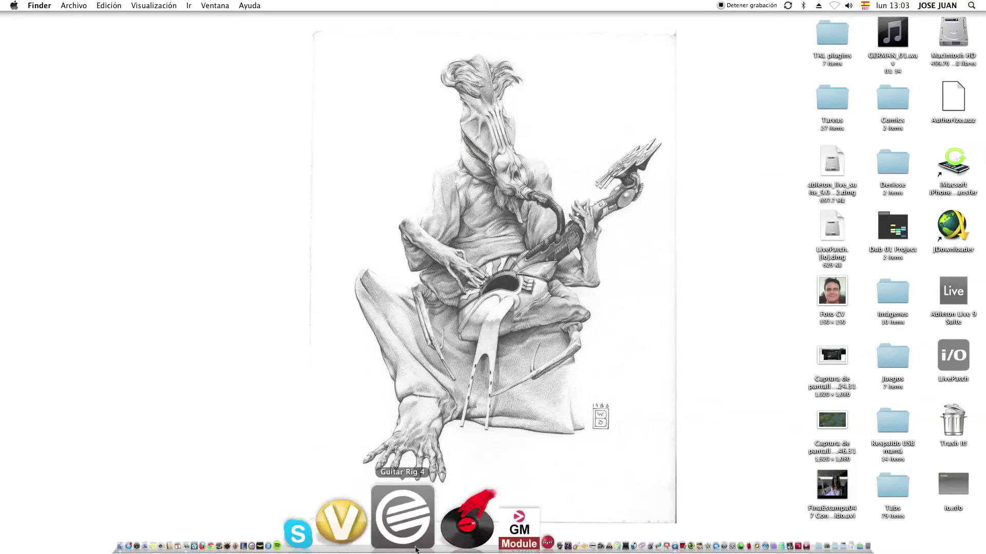